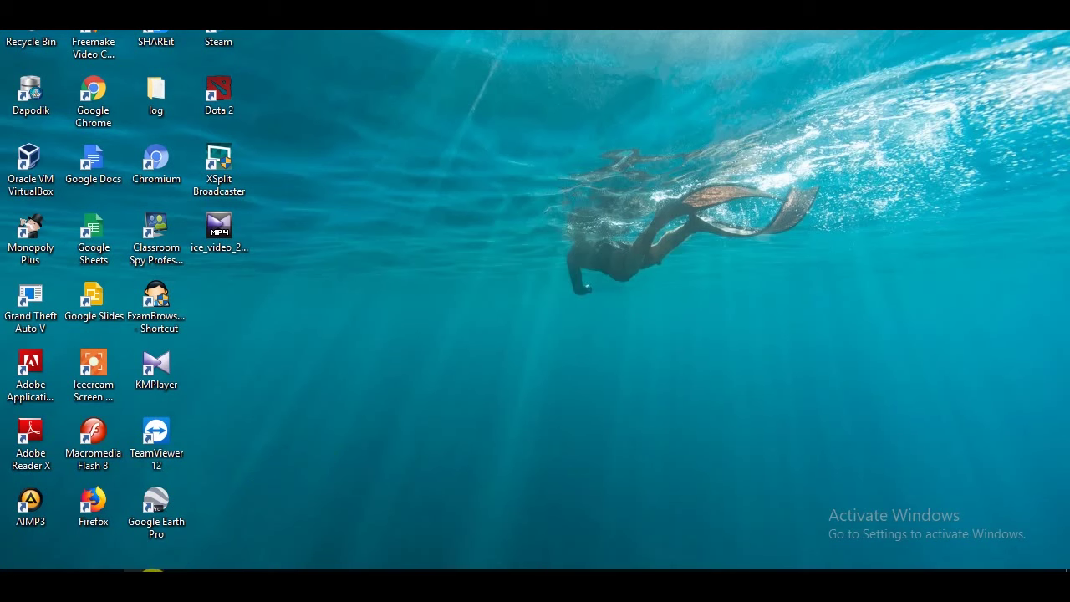
- Check the Ubuntu disk files in the Music folder, then return to the desktop
mouse_move(152, 576)
click(152, 578)
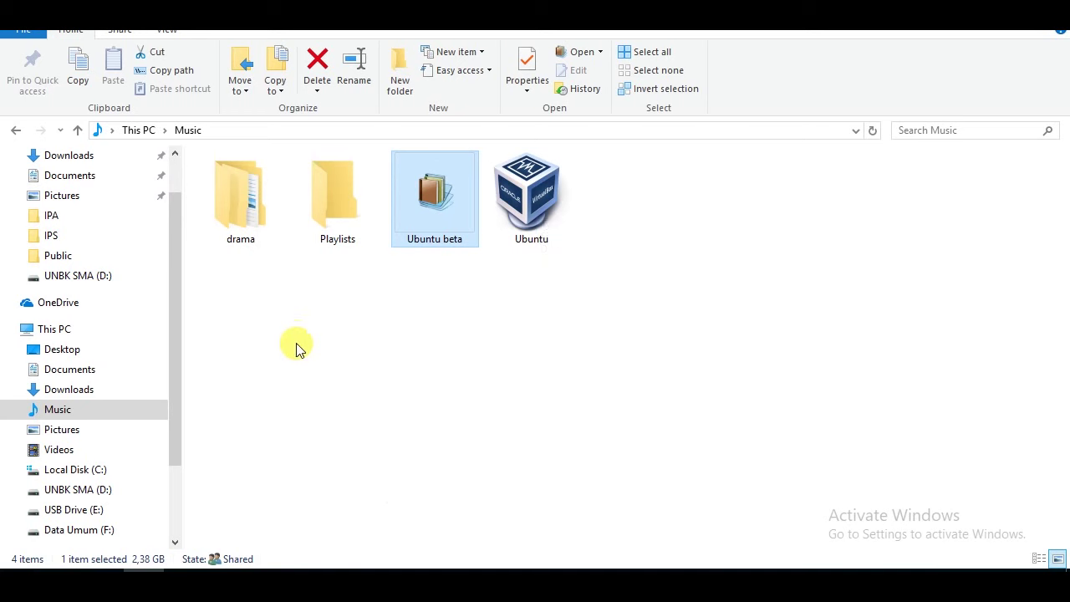
key(super+d)
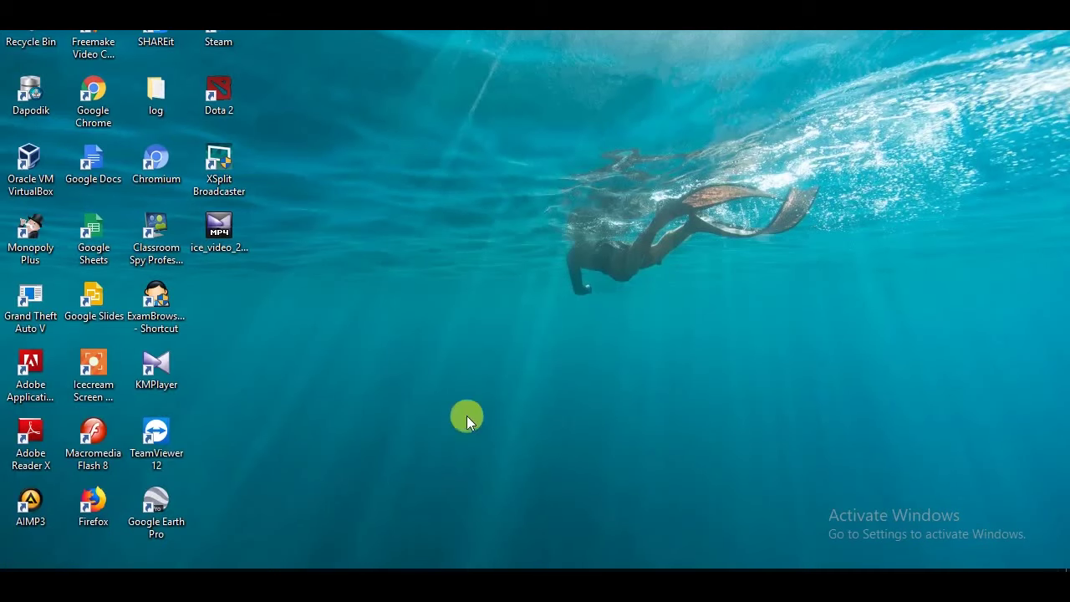
- Open Oracle VM VirtualBox and start creating a new virtual machine named USBN_JATIM2018
click(33, 162)
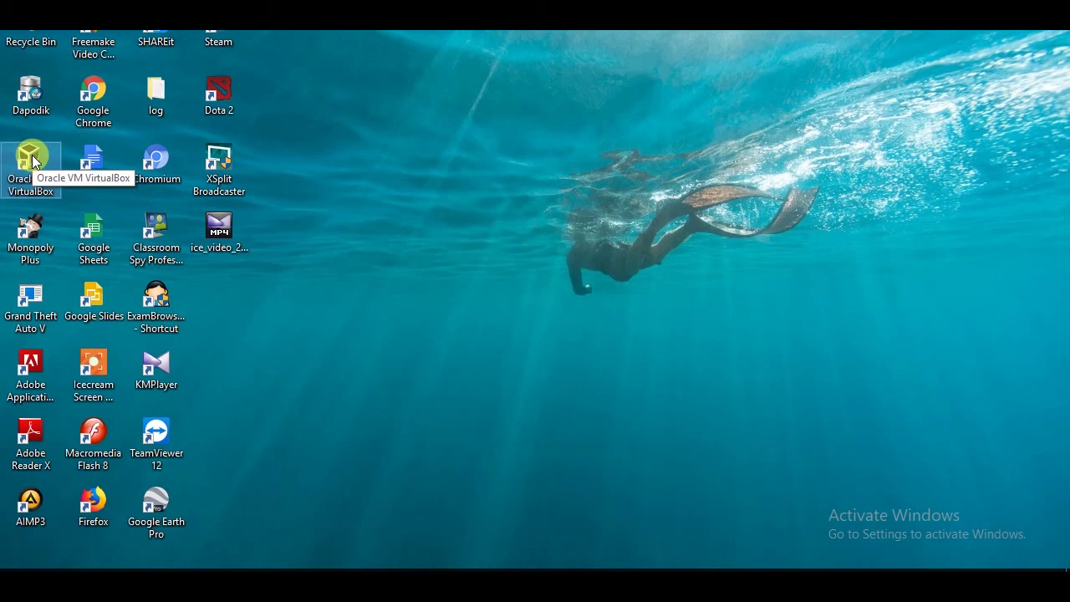
double_click(33, 162)
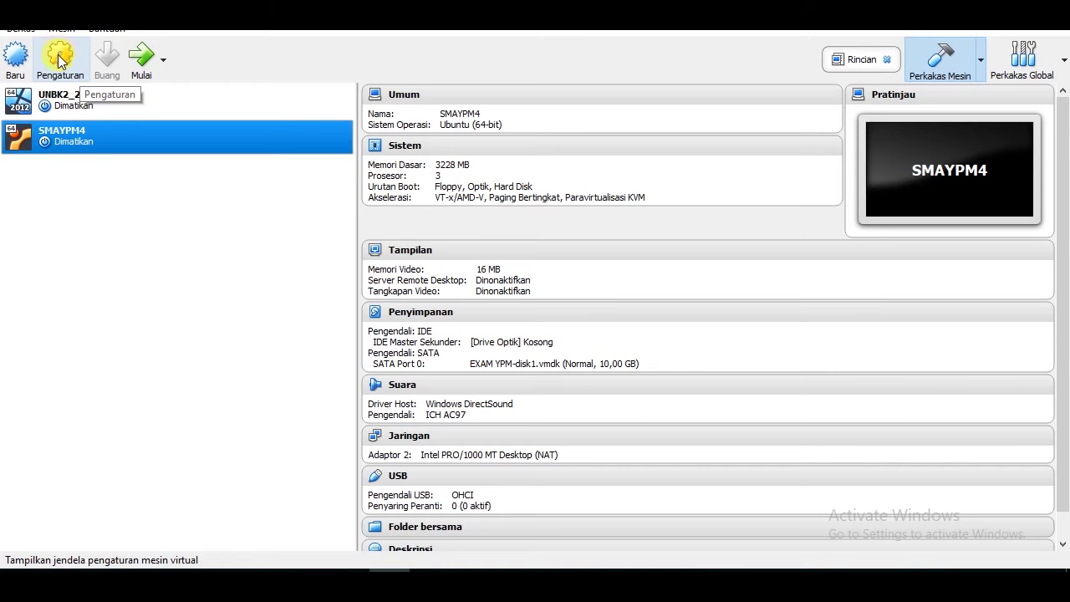
click(17, 65)
click(463, 287)
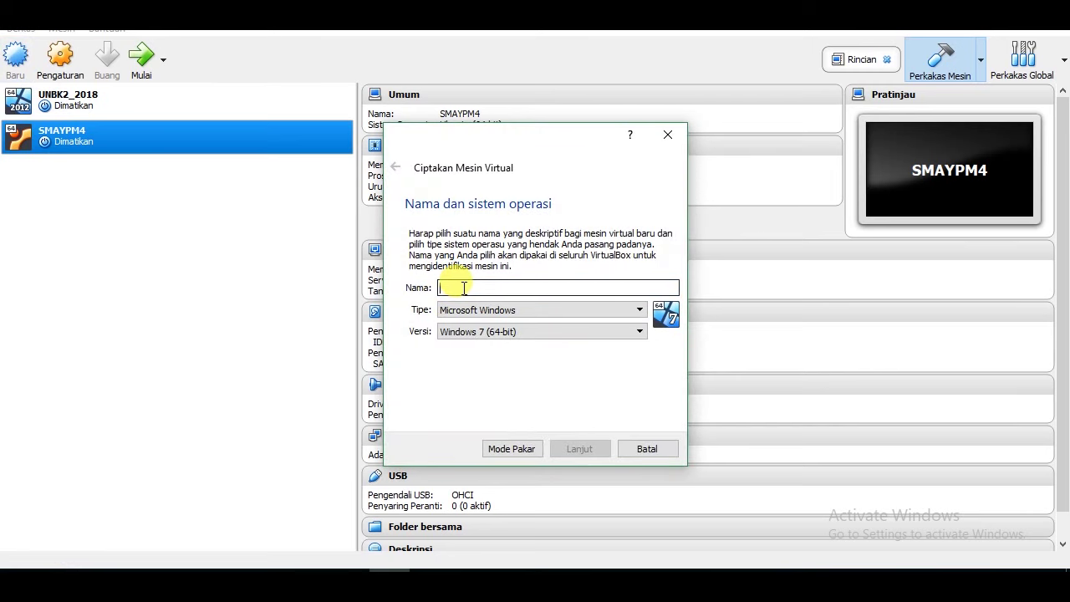
text(USBN)
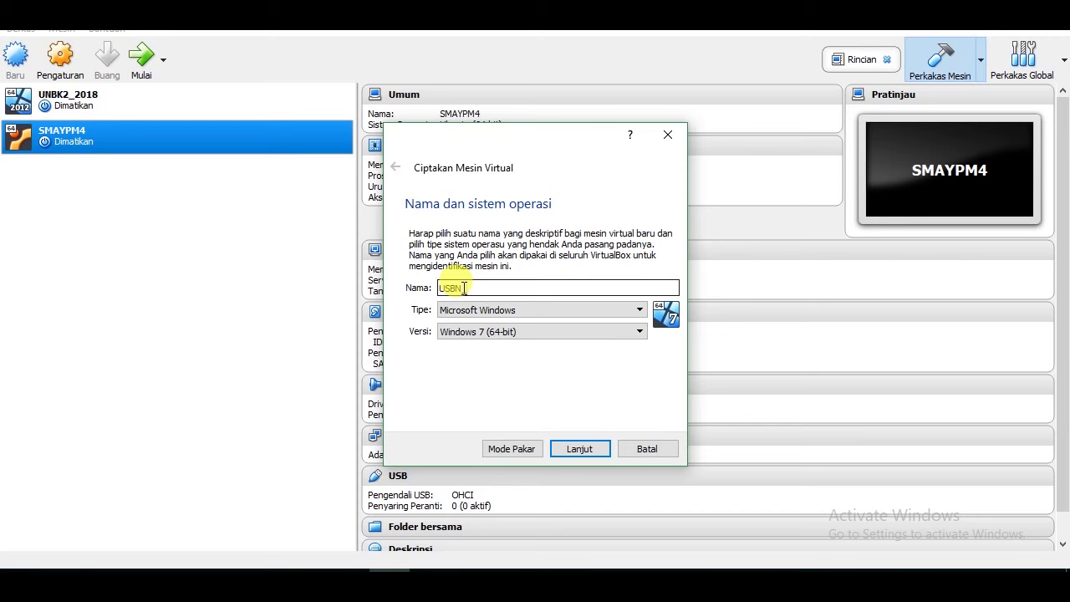
text(JATIM2018)
click(464, 288)
key(BackSpace)
text(_)
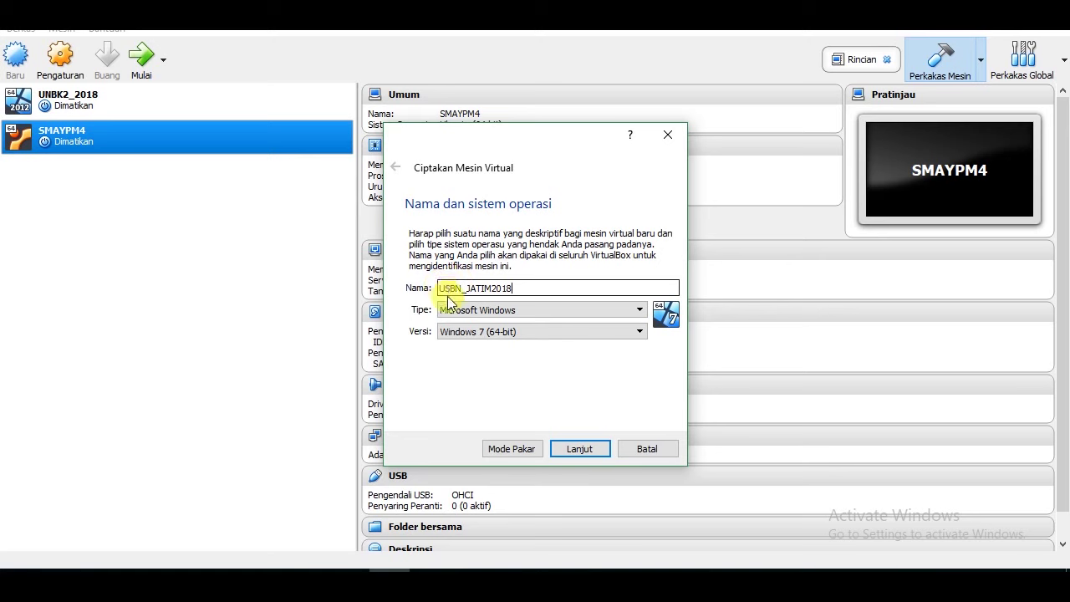
- Set the new machine's operating system type to Linux and its version to Ubuntu (64-bit), and continue to the memory size
click(591, 312)
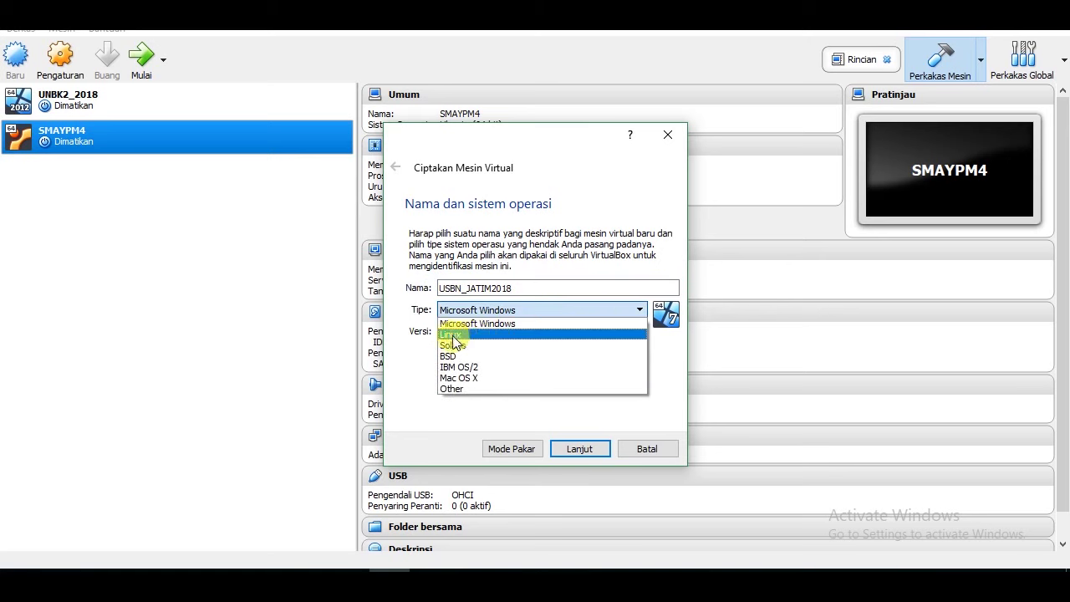
click(469, 335)
click(553, 333)
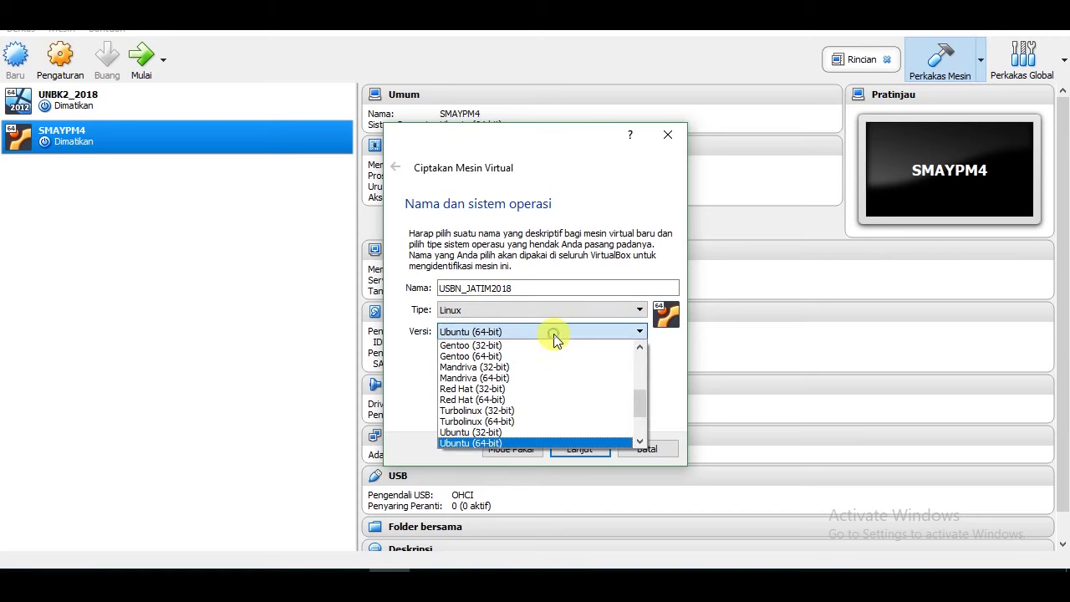
click(459, 443)
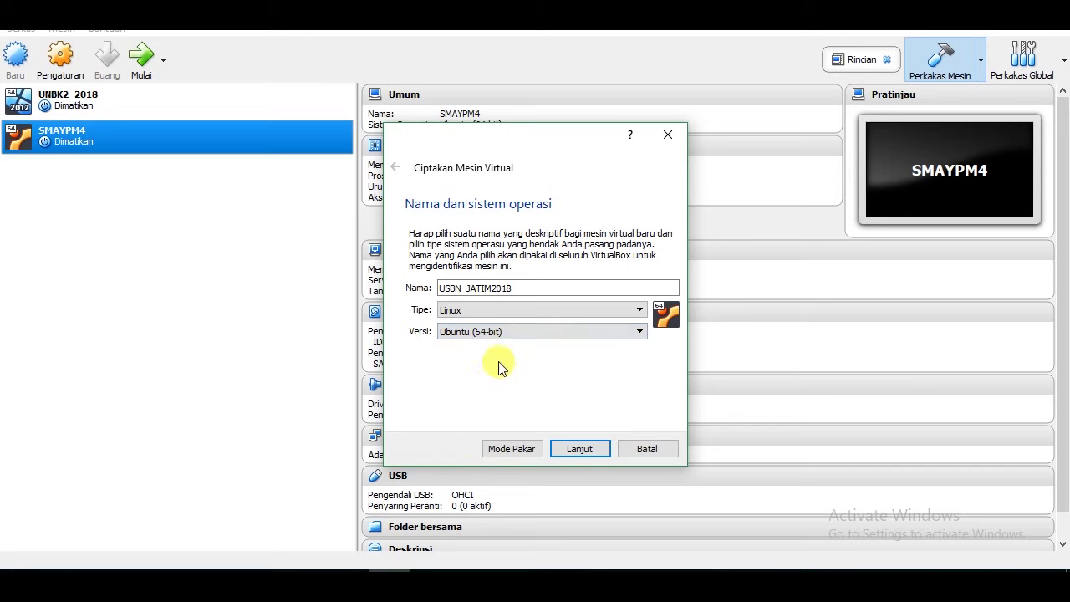
click(581, 450)
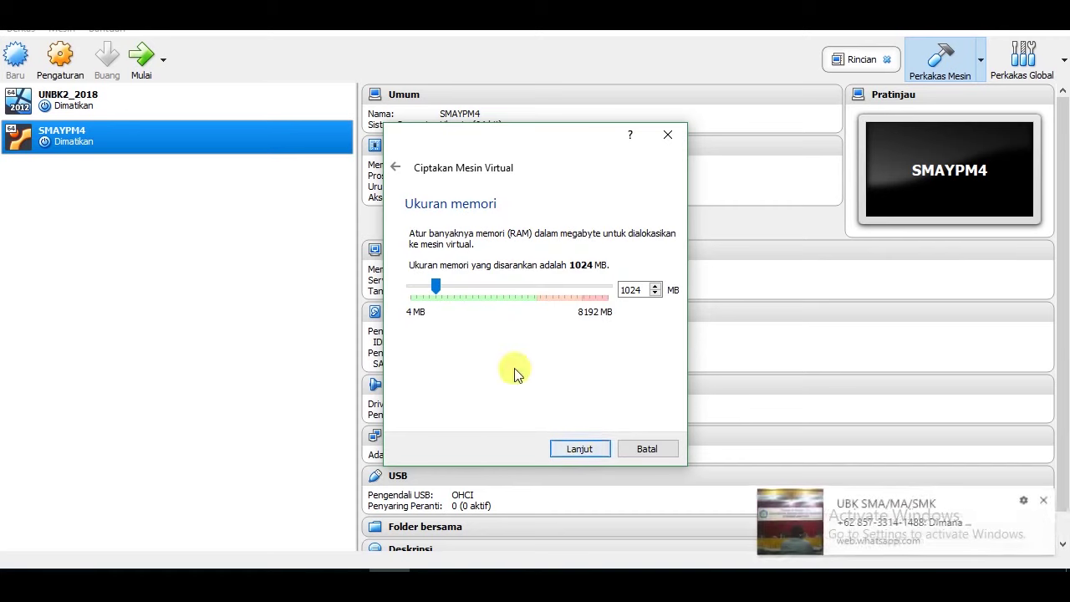
- Allocate 4352 MB of memory to the new virtual machine and continue to the hard disk options
drag(458, 289, 513, 292)
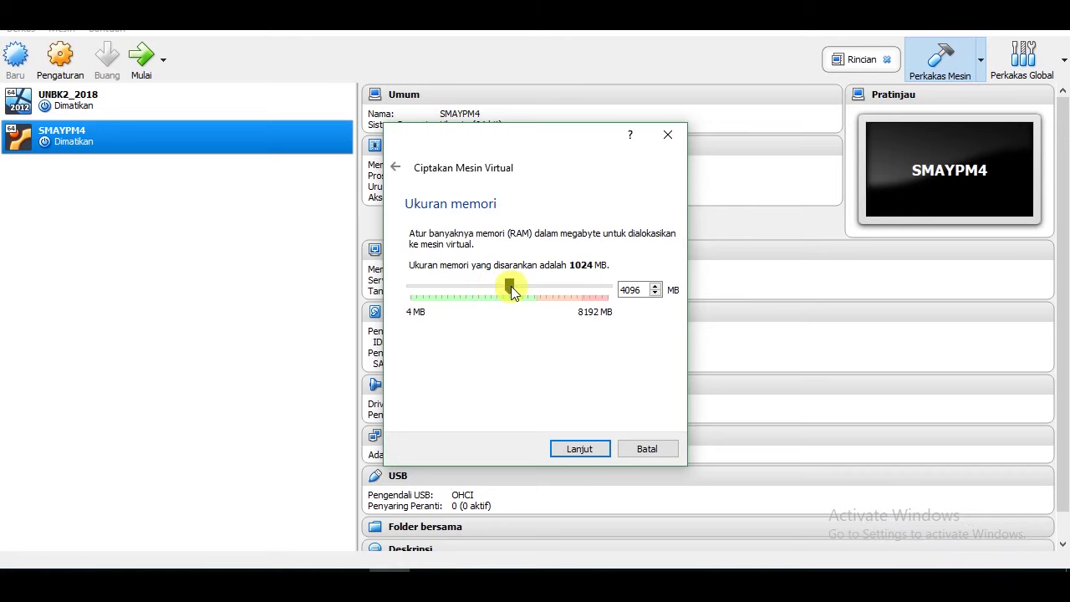
drag(511, 286, 519, 289)
click(572, 451)
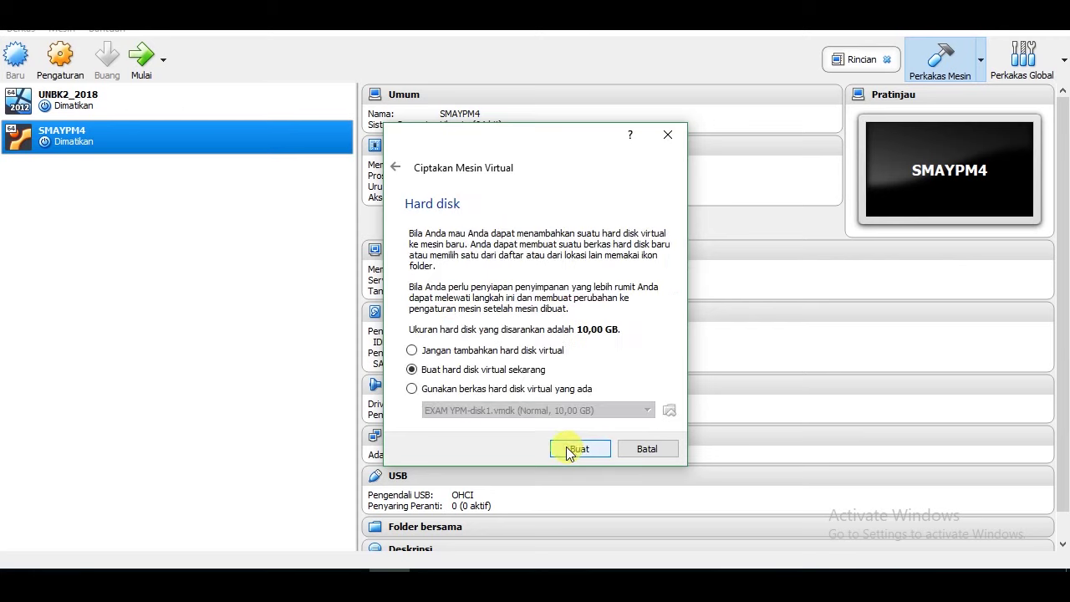
- Use the existing Ubuntu virtual hard disk file from the Music folder and create the virtual machine
click(409, 390)
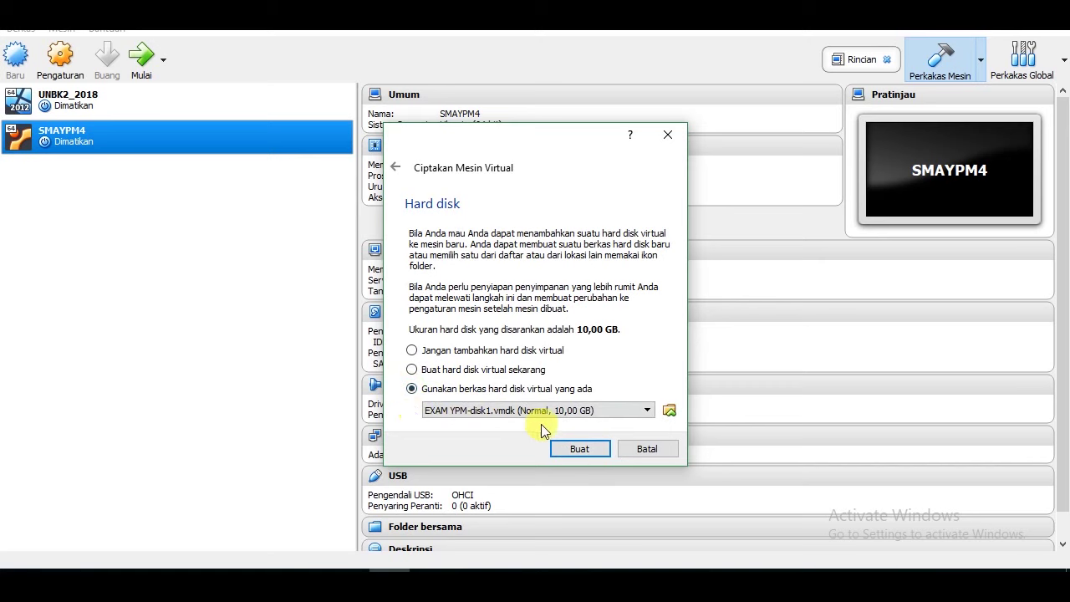
click(669, 412)
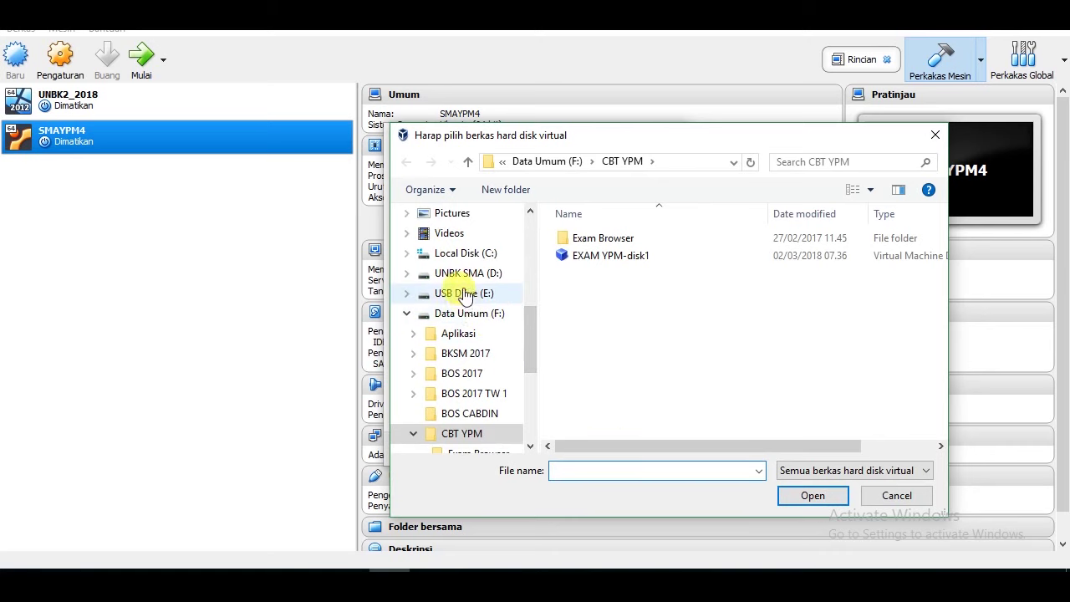
click(406, 314)
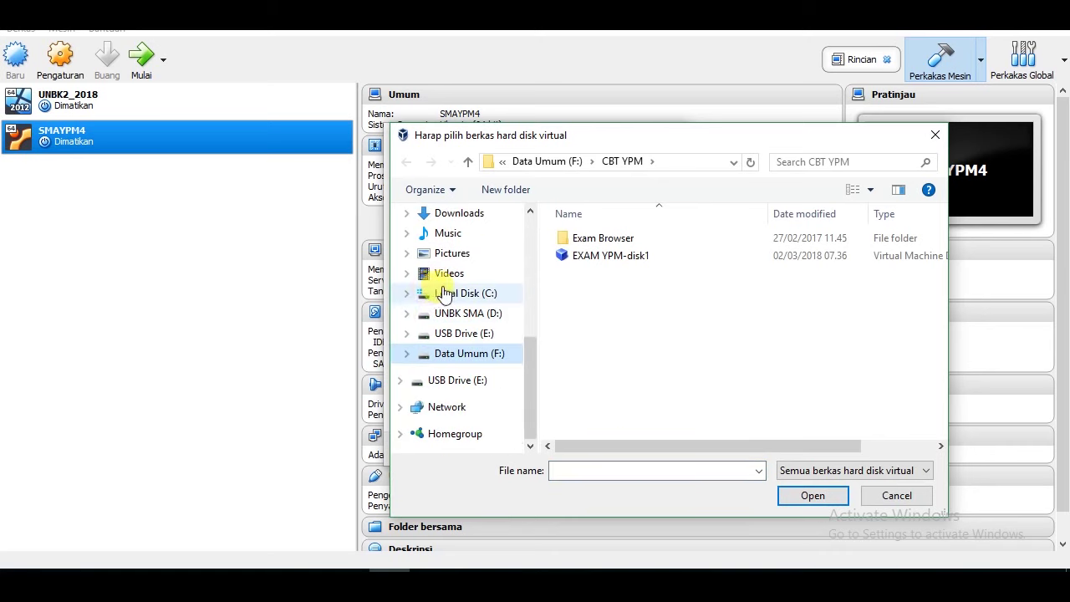
click(451, 235)
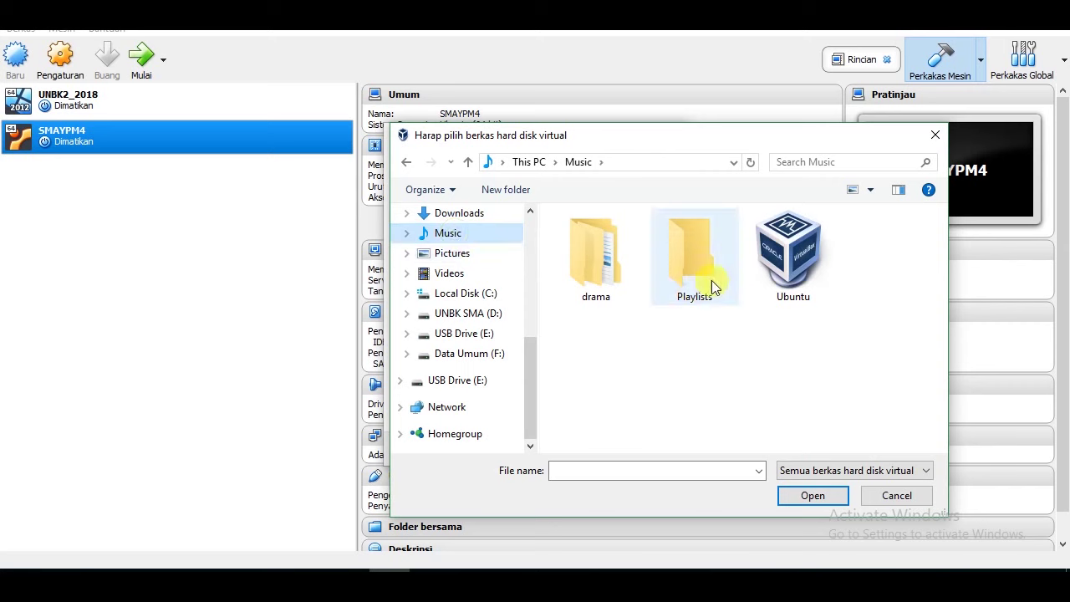
click(786, 255)
click(811, 497)
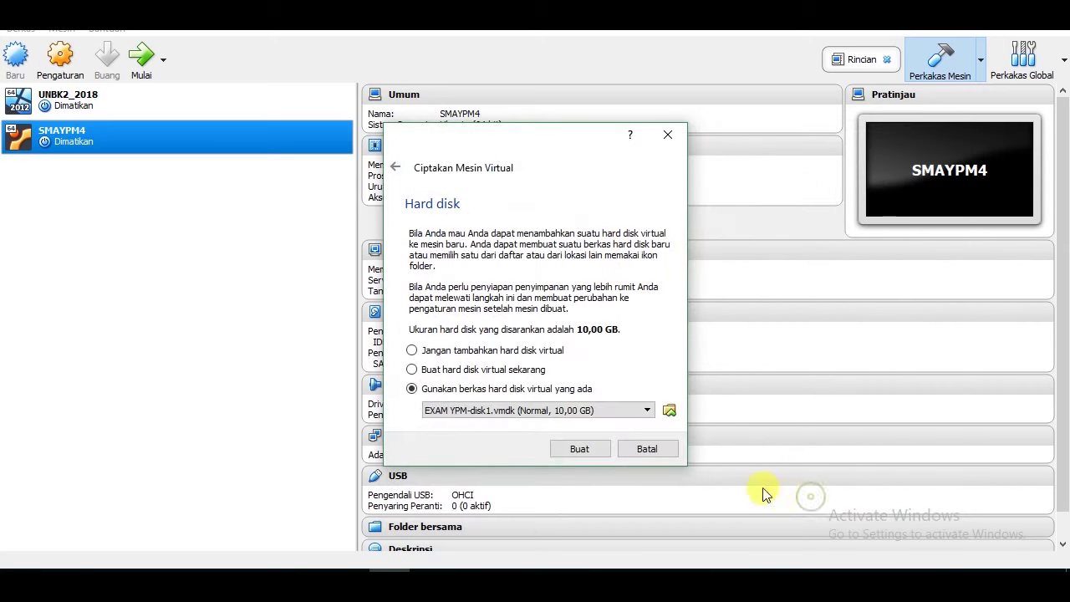
click(577, 449)
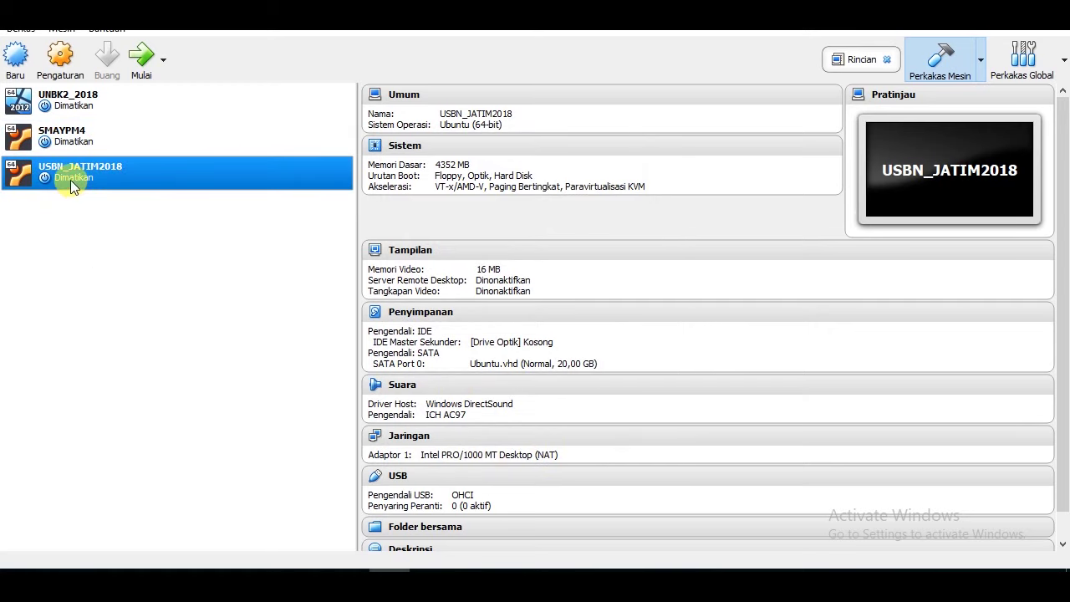
- Open the settings of USBN_JATIM2018 and set its processor count to 3, leaving the general options as they are
mouse_move(70, 182)
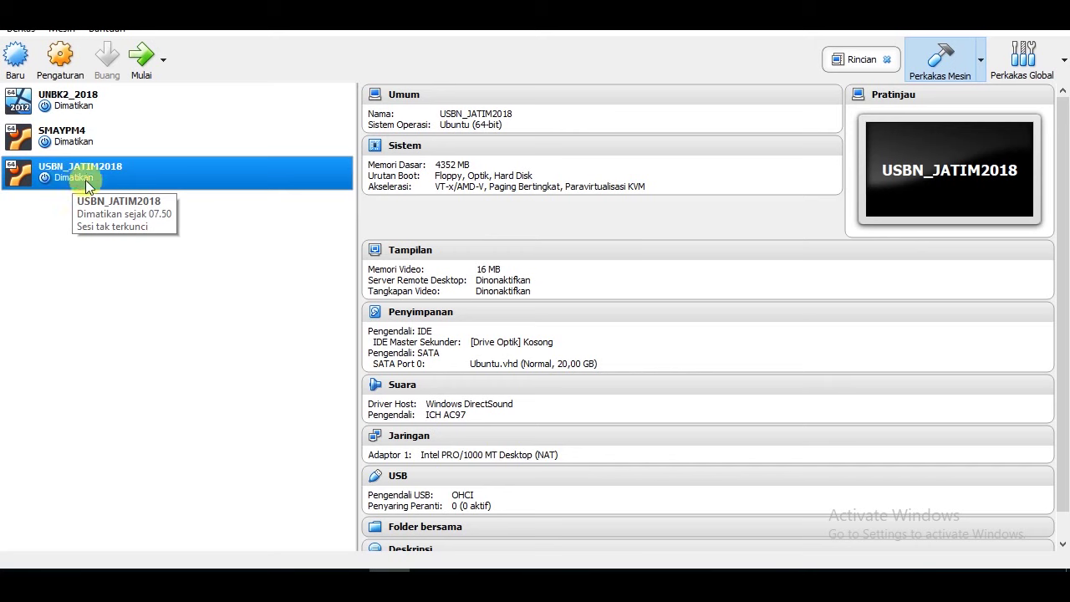
click(60, 66)
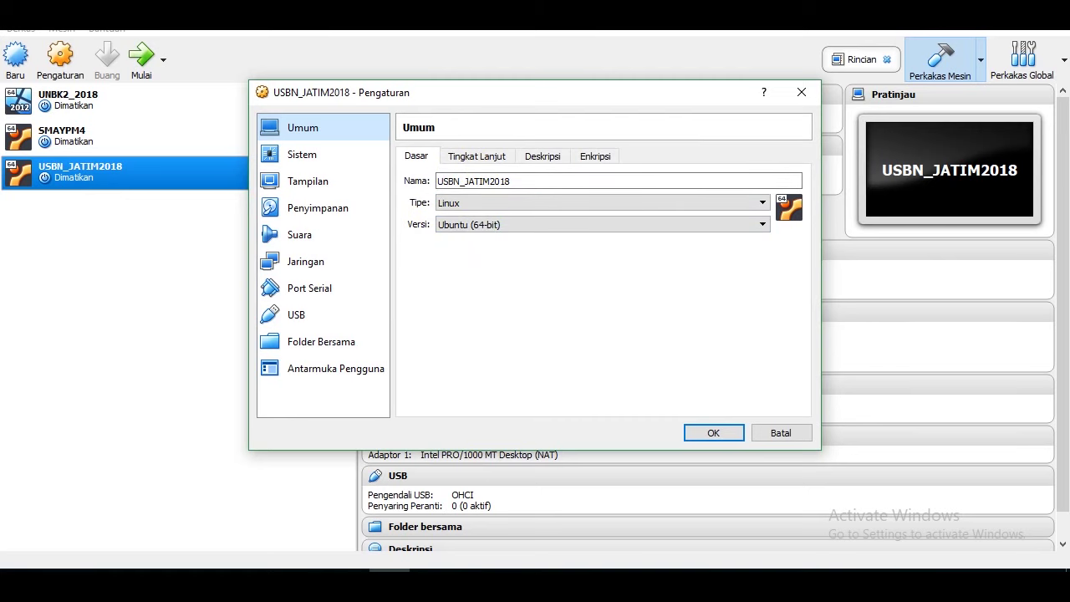
click(489, 159)
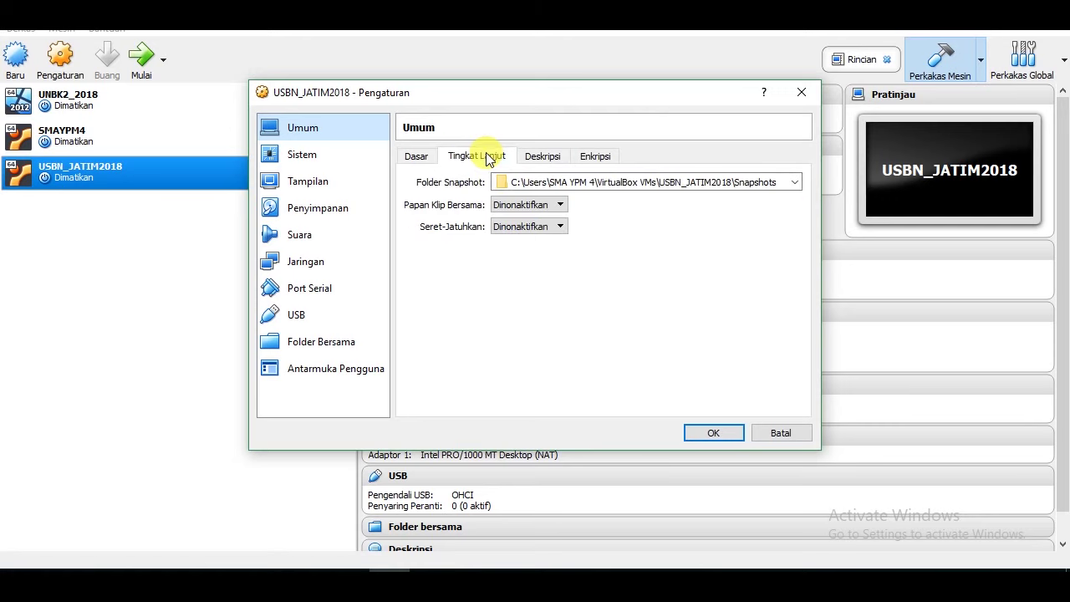
click(545, 158)
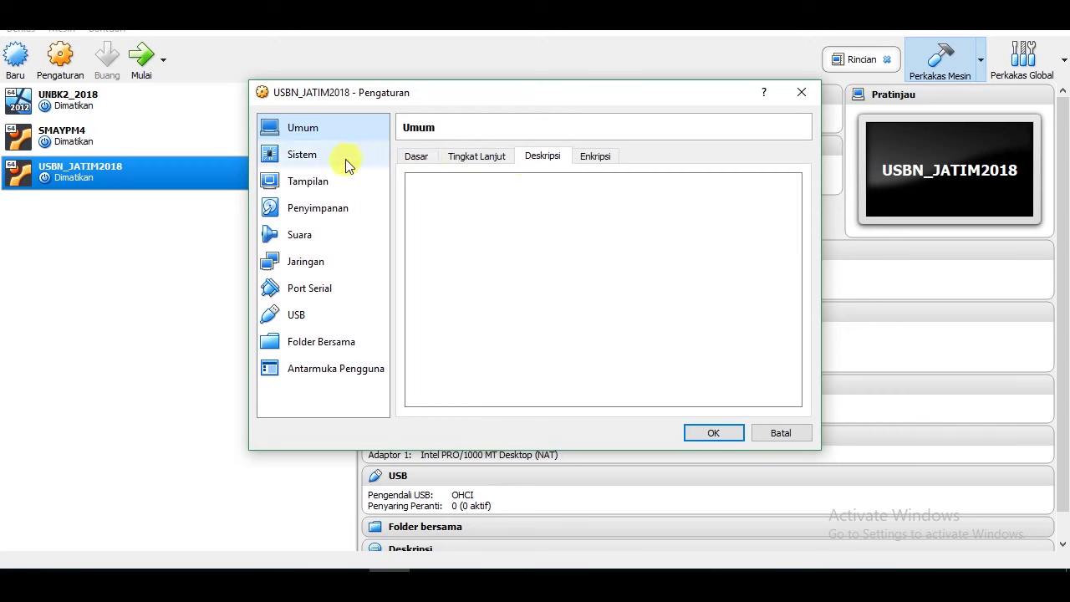
click(319, 158)
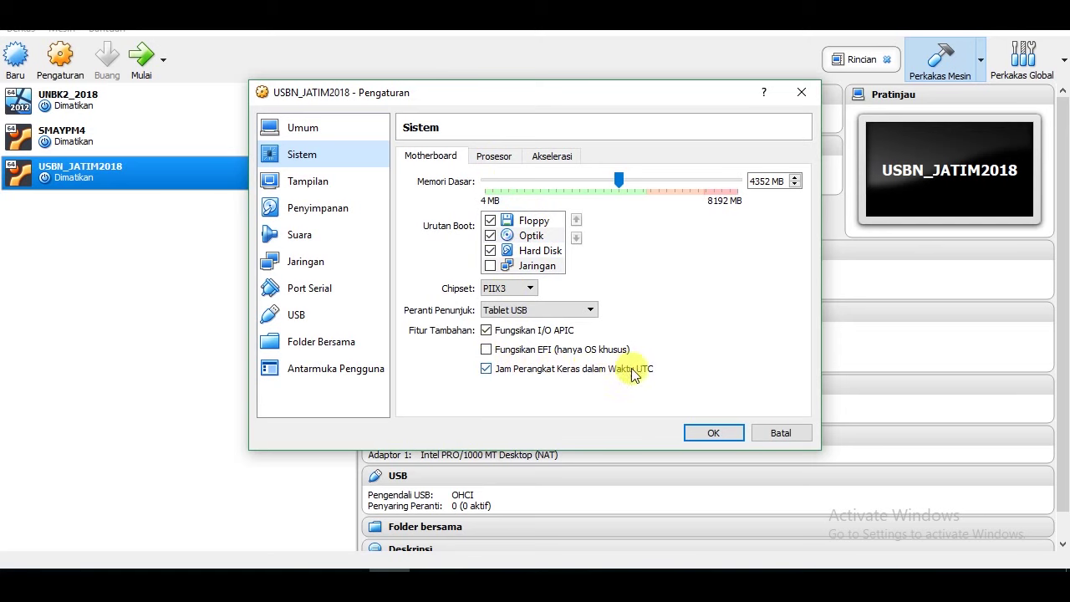
click(498, 162)
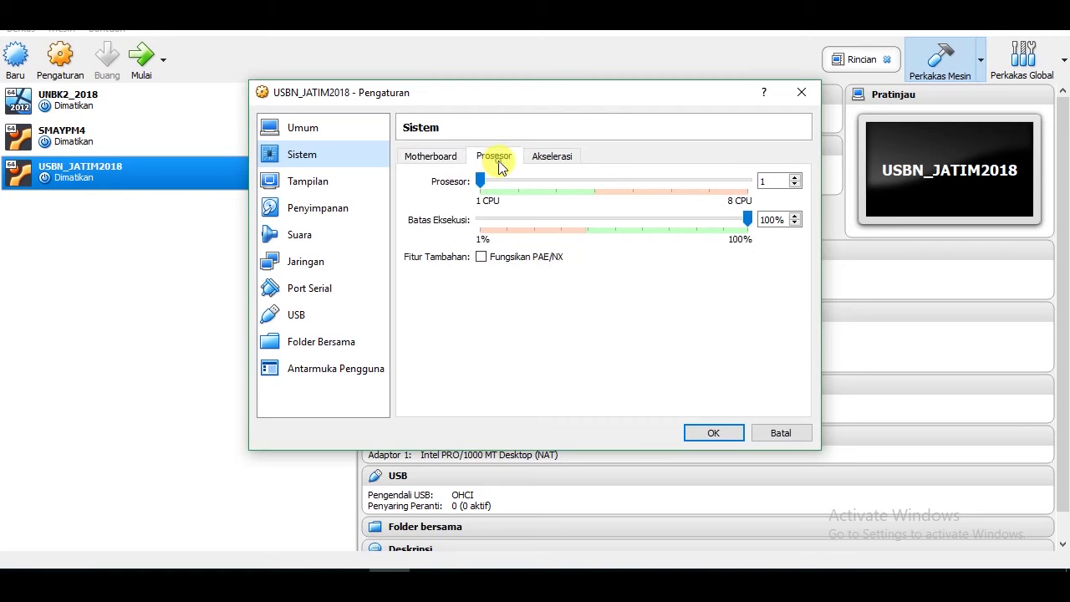
click(520, 179)
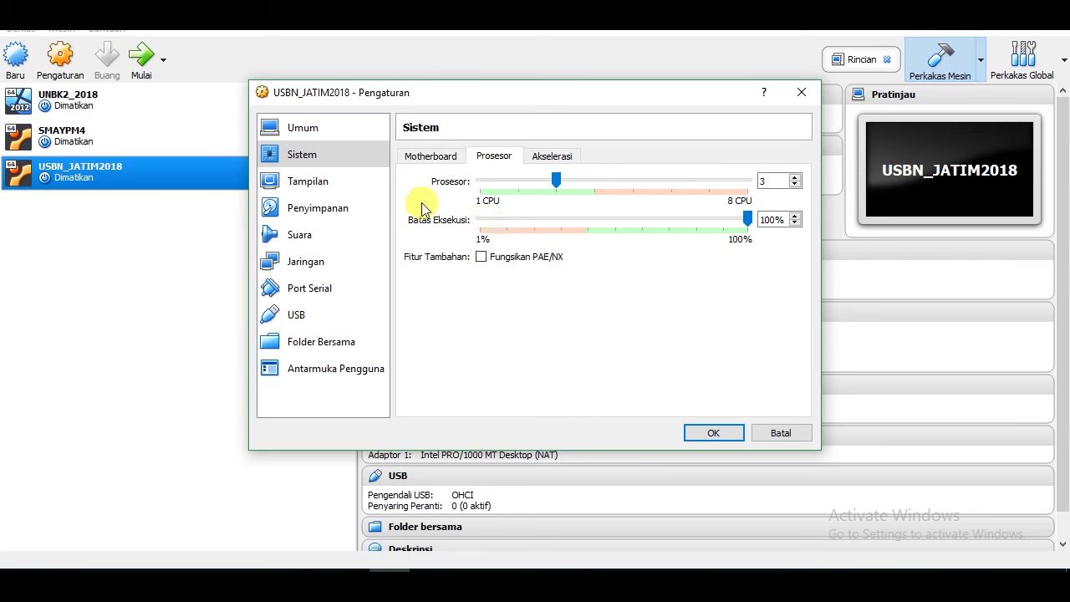
- Review the display, storage and audio settings, and attach network Adaptor 1 to Adaptor Ter-bridge
click(339, 187)
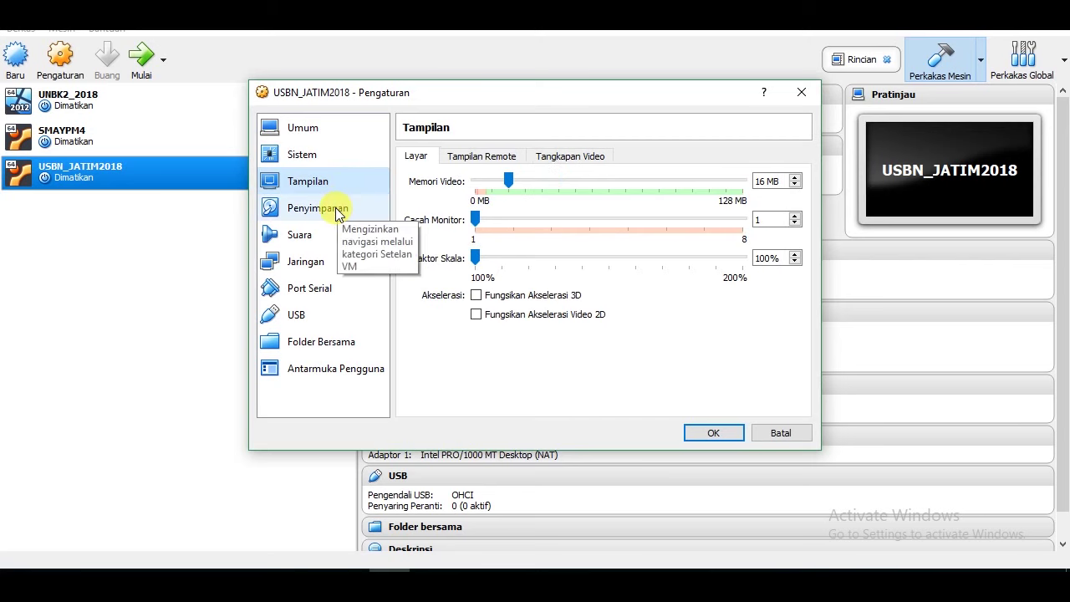
click(337, 213)
click(319, 234)
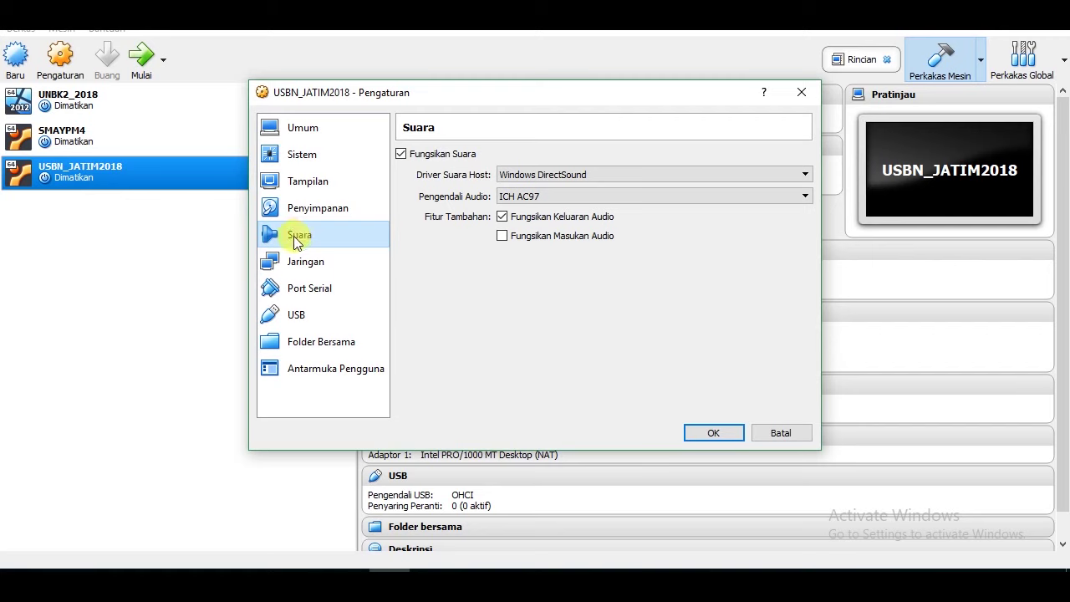
click(306, 263)
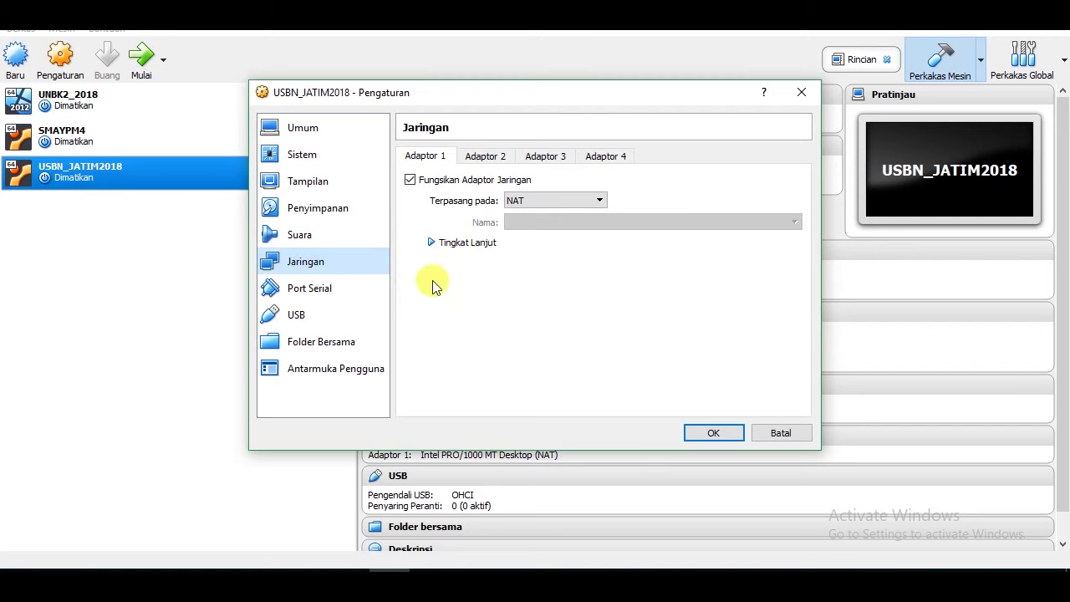
click(585, 203)
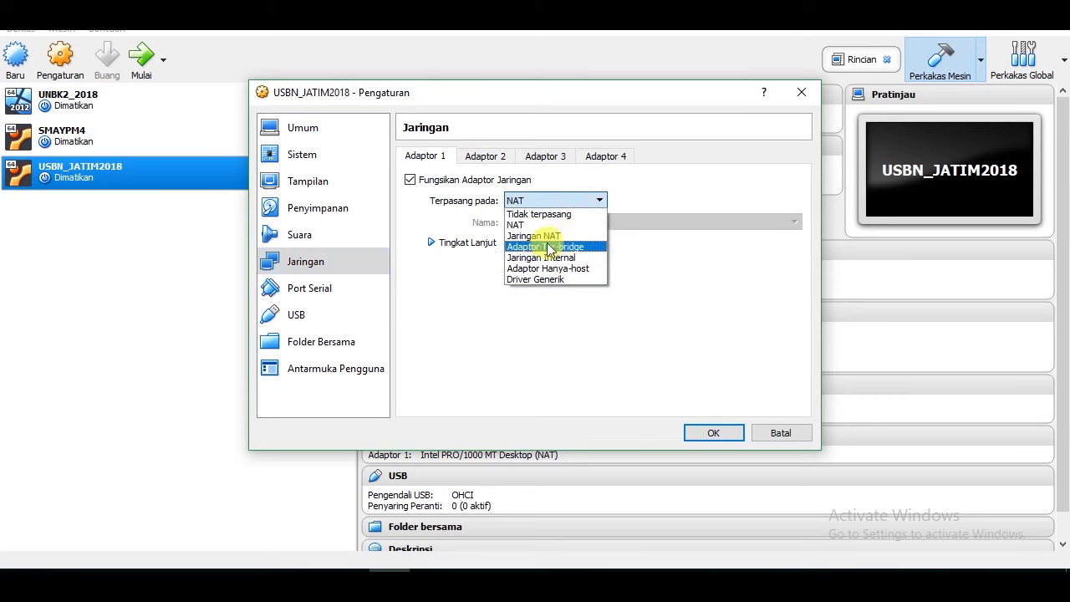
click(549, 248)
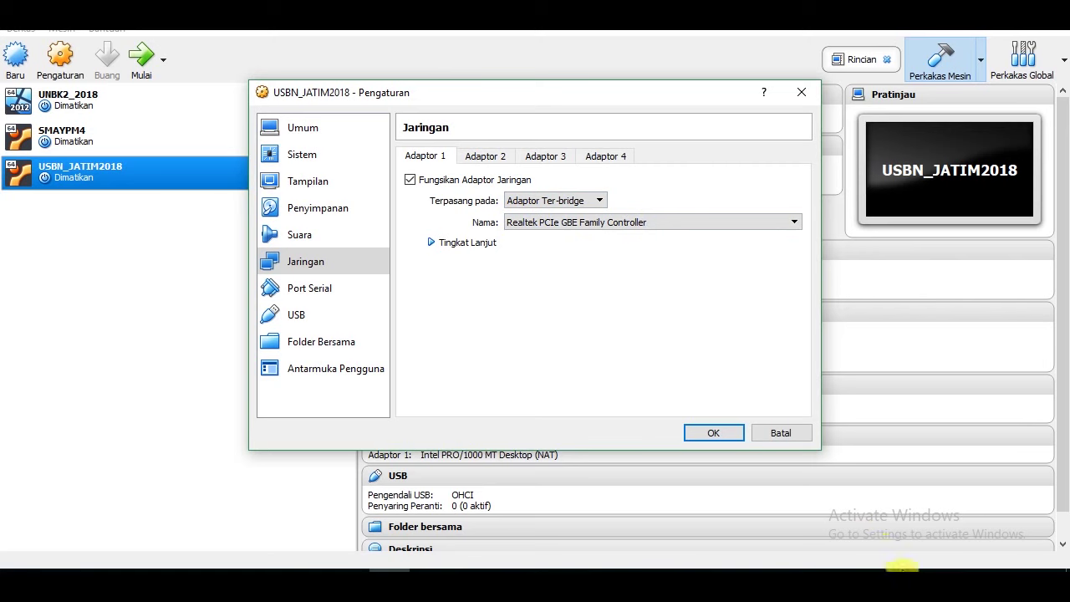
- Check in the Windows network connections which Realtek controller serves the INTERNET and LOCAL connections, and close the list
click(907, 571)
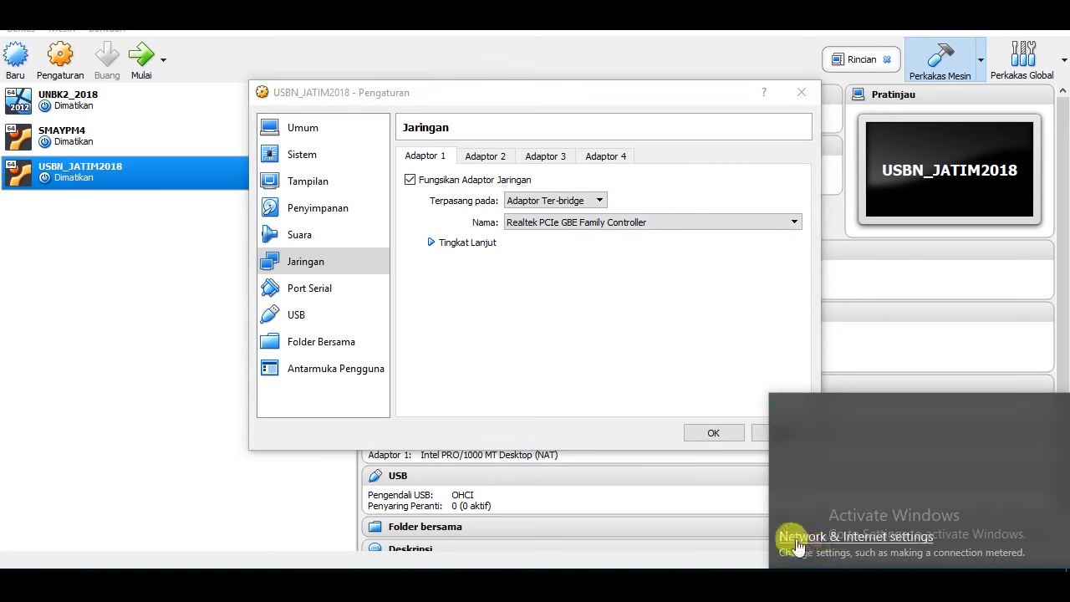
click(792, 541)
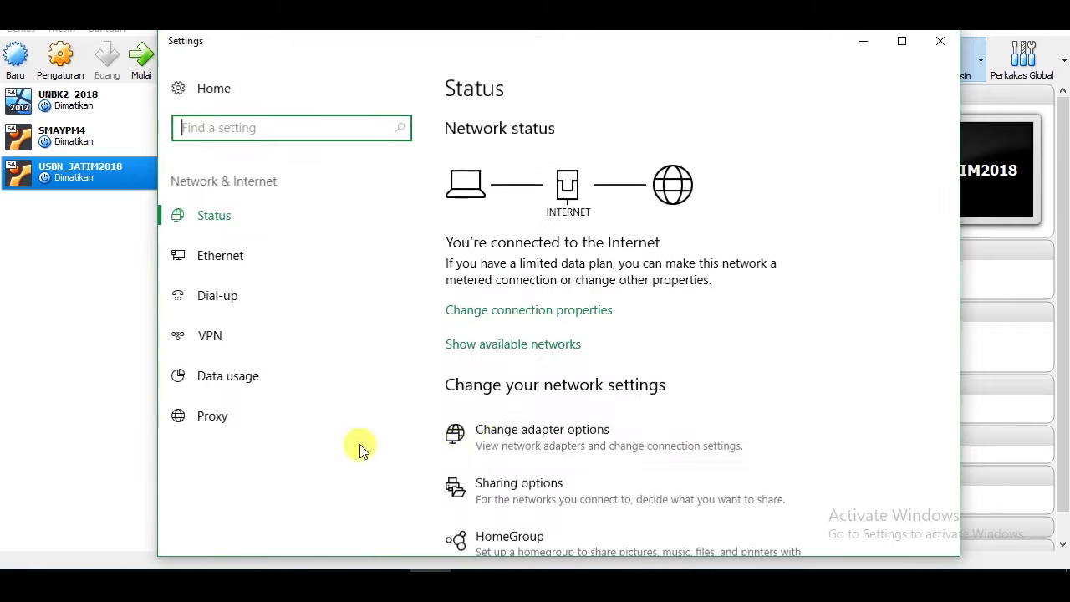
click(474, 435)
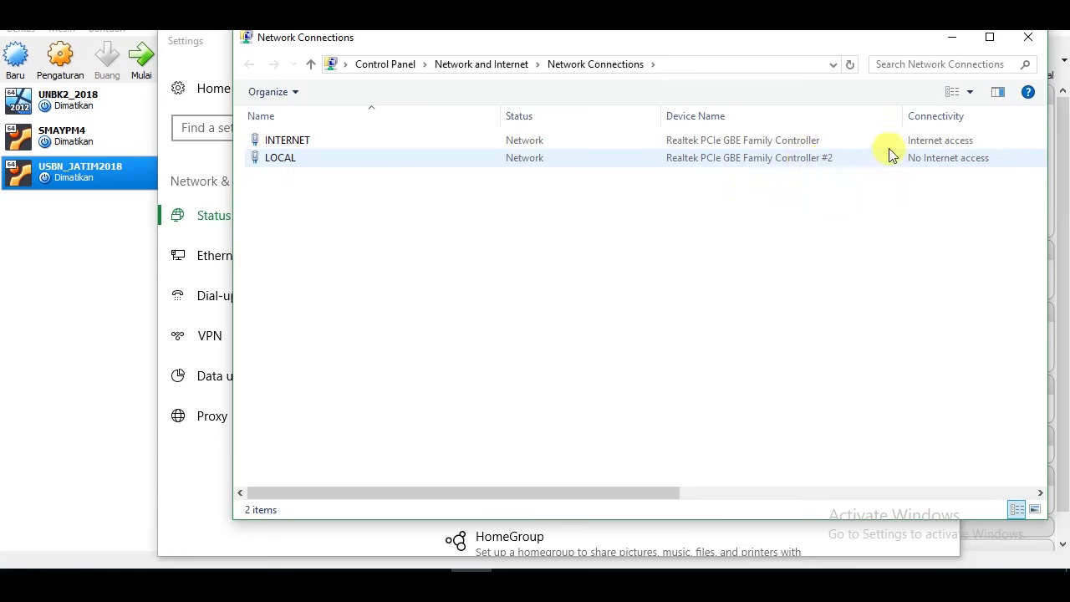
click(1032, 38)
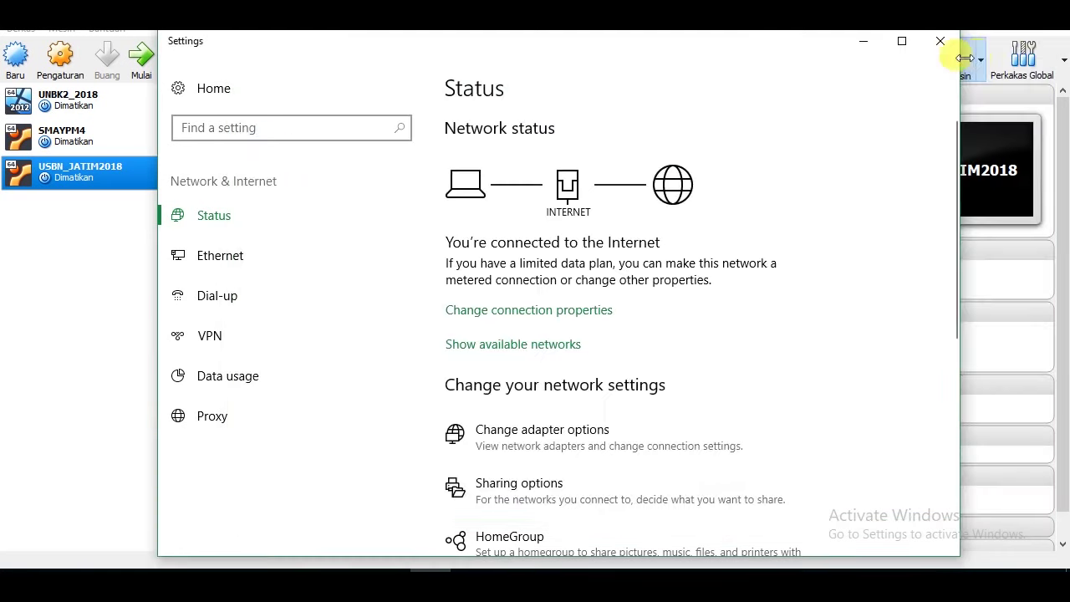
- Close the Windows network settings and bridge Adaptor 1 to Realtek PCIe GBE Family Controller #2 with promiscuous mode Ijinkan VM
click(941, 46)
click(582, 222)
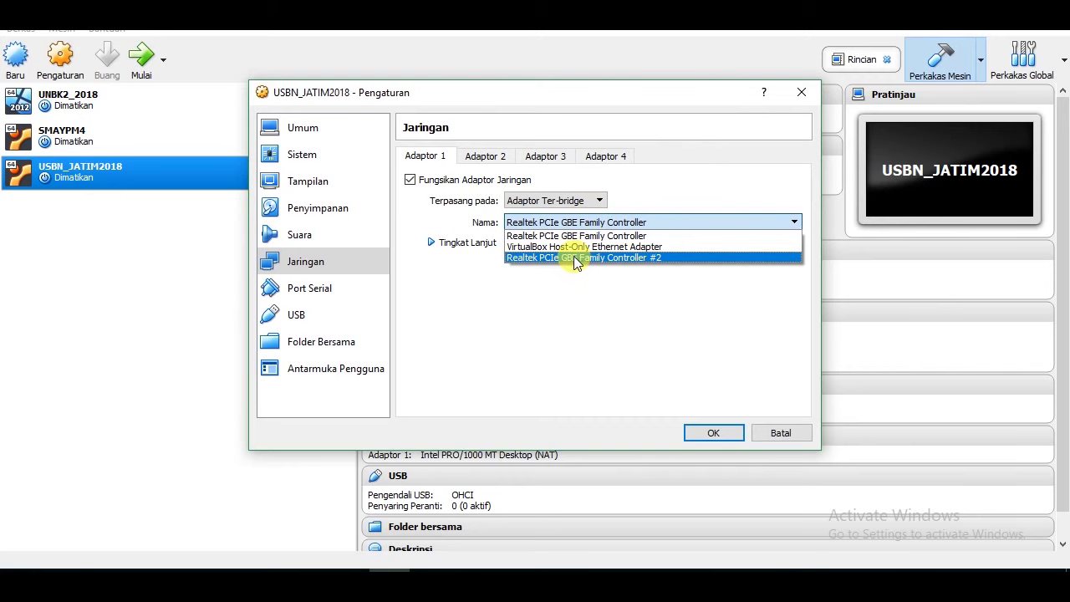
click(574, 257)
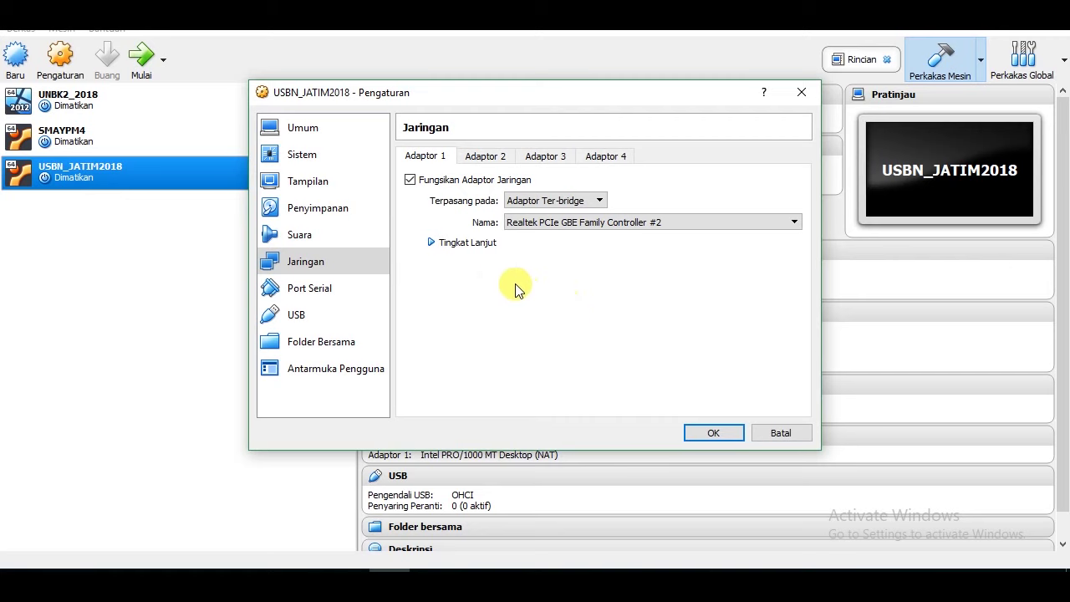
click(433, 242)
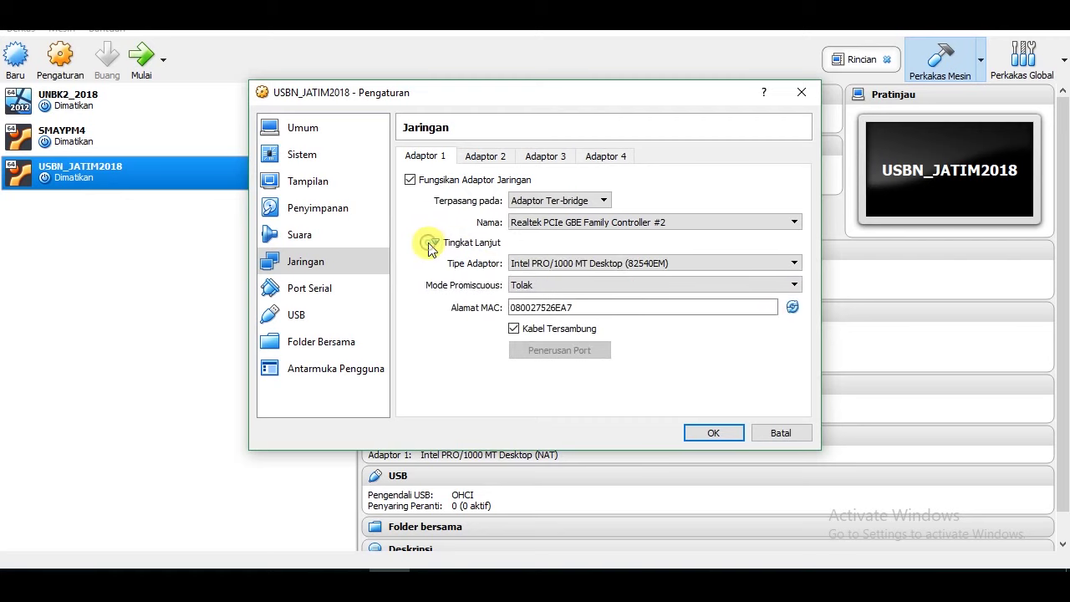
click(550, 284)
click(542, 309)
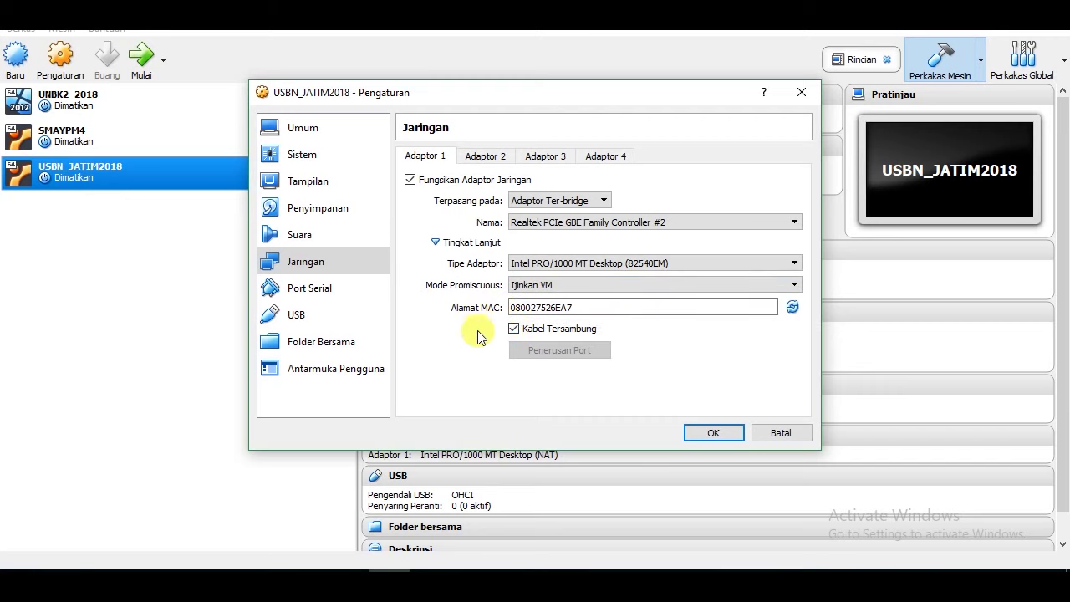
- Enable network Adaptor 2 attached to NAT, review Adaptor 1 and the serial port options, and save the machine settings
click(488, 159)
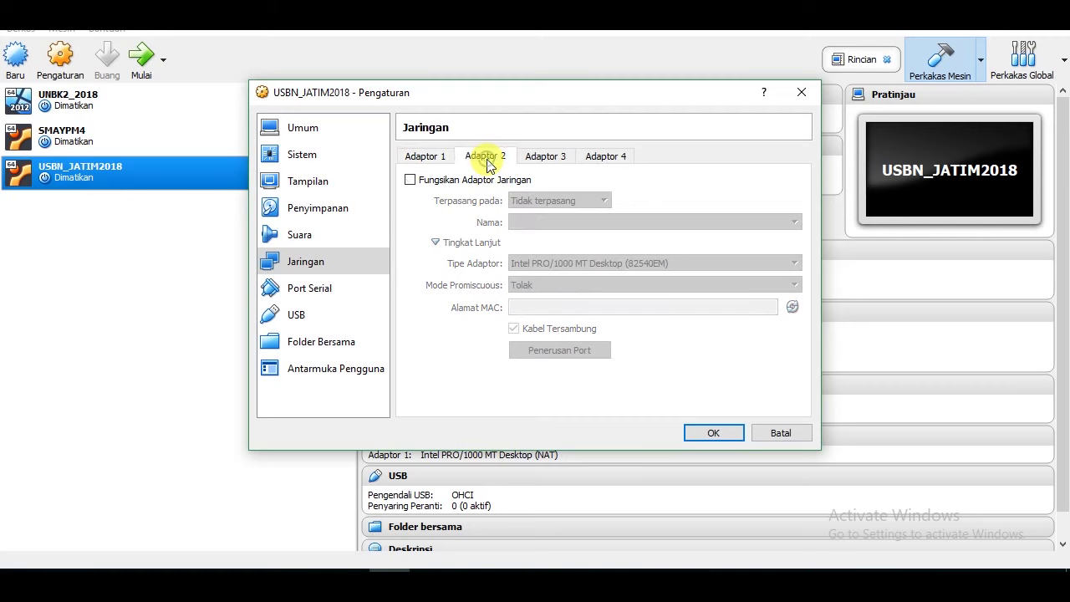
click(411, 180)
click(544, 201)
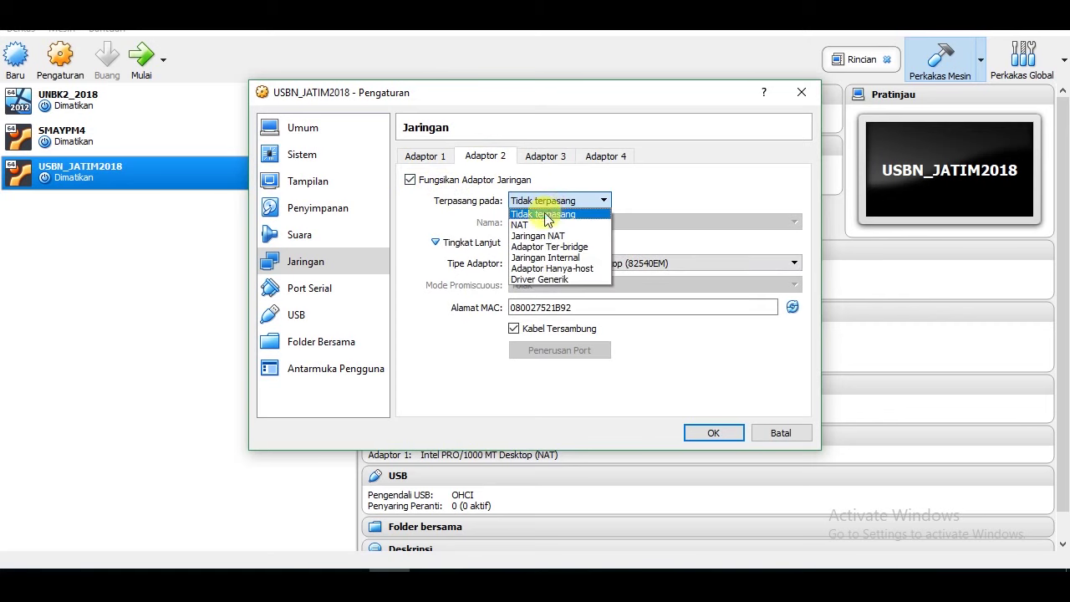
click(521, 225)
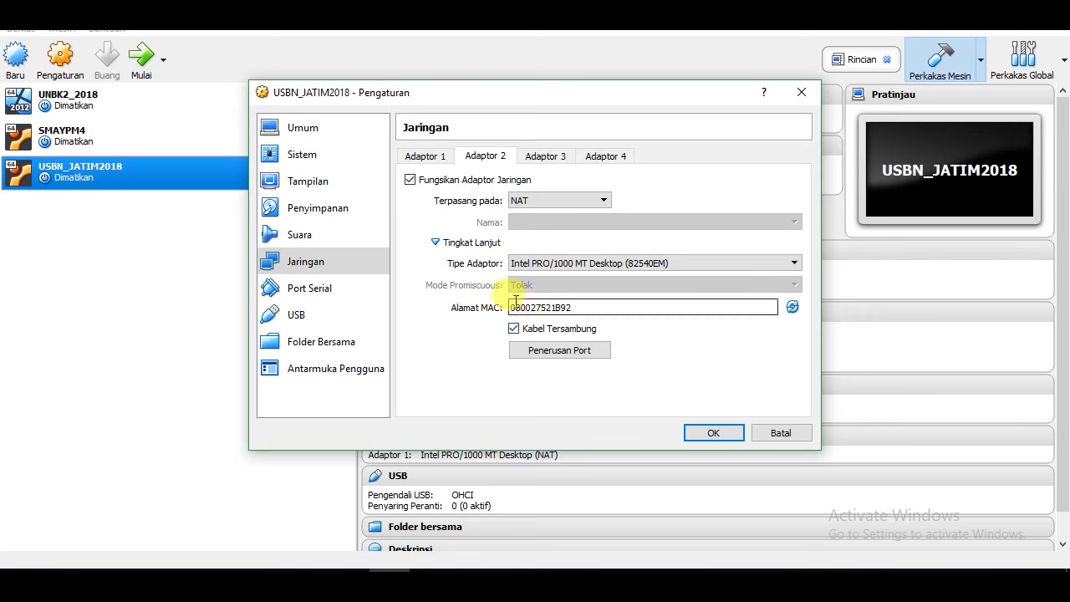
click(427, 156)
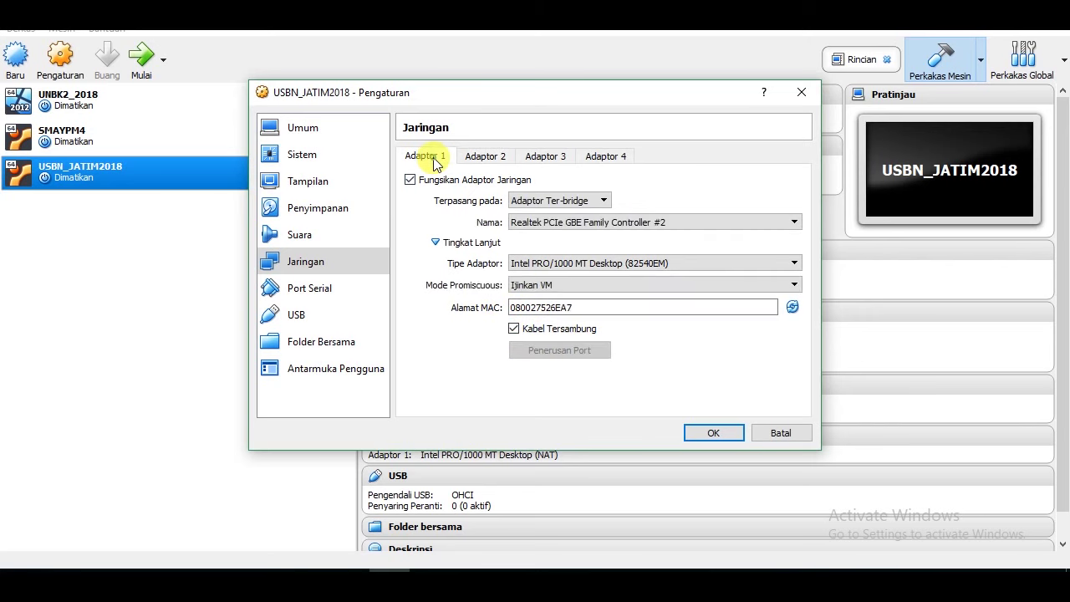
click(488, 156)
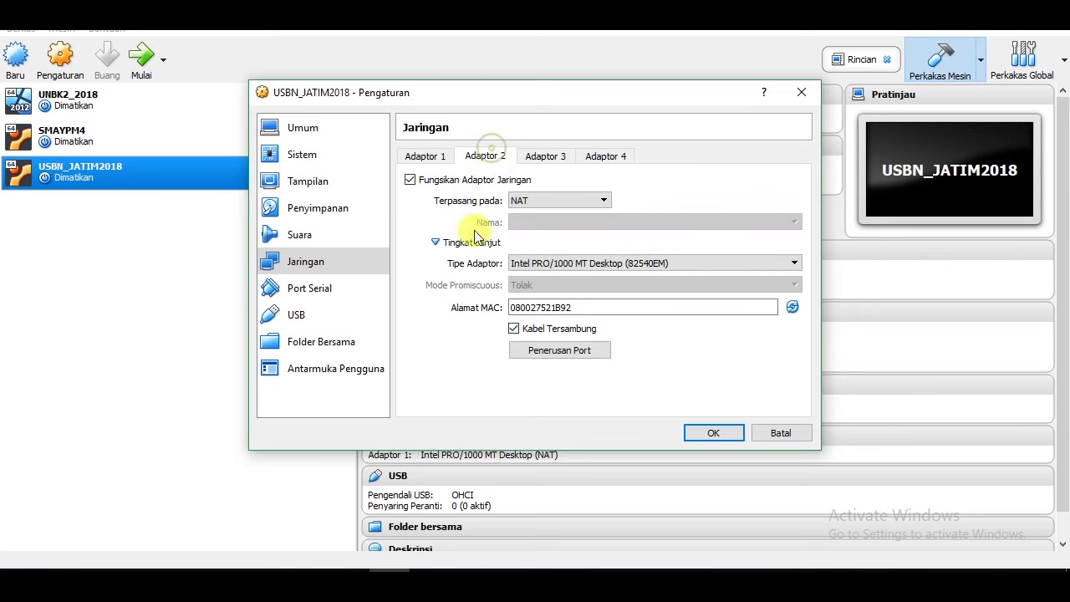
click(307, 291)
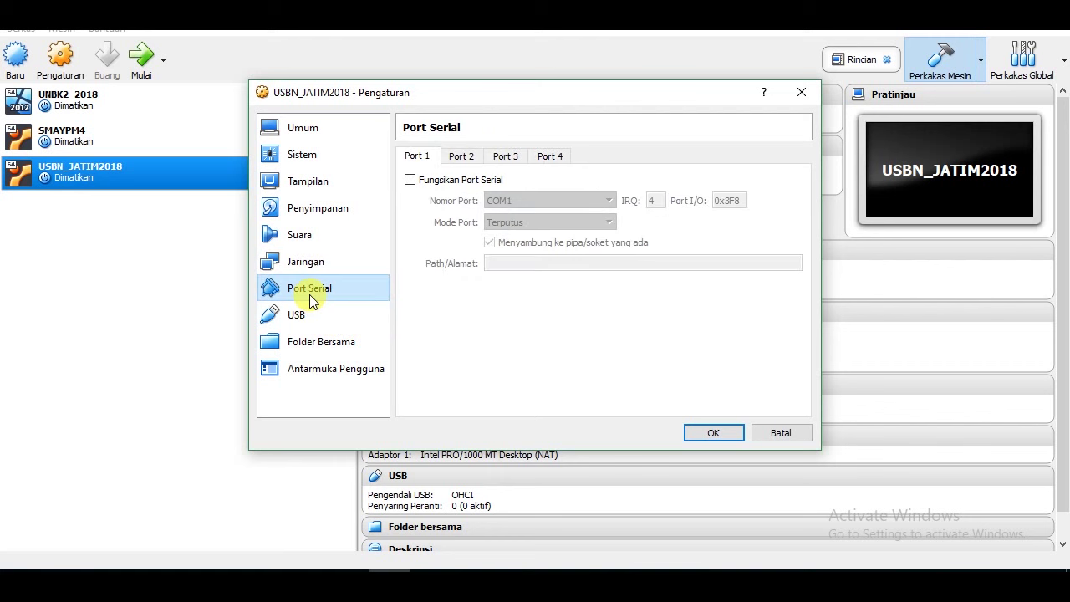
click(693, 434)
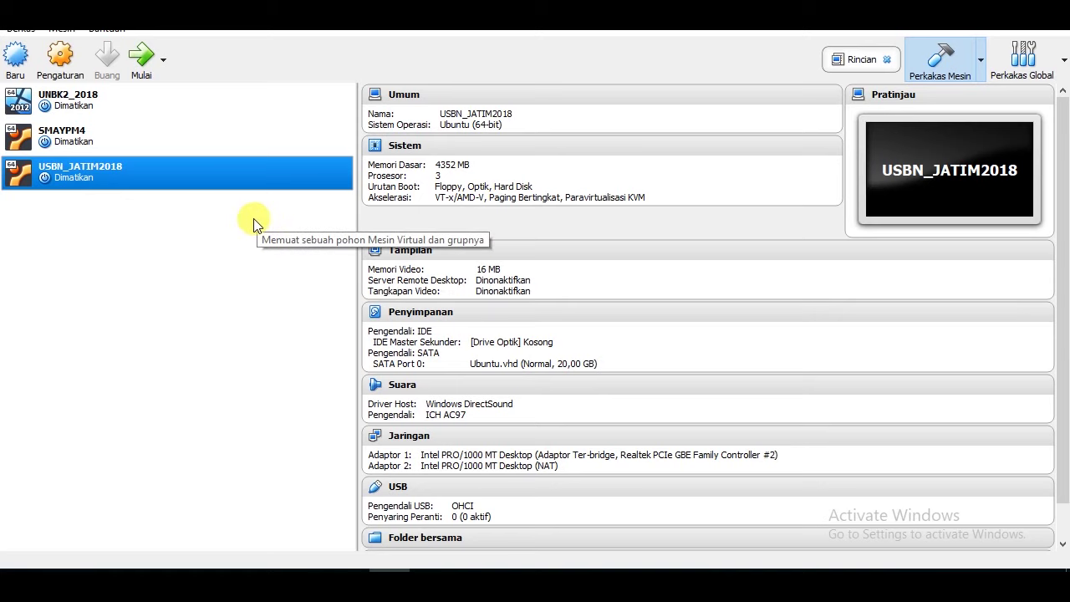
- Start USBN_JATIM2018 and check its hard disk and network adaptor connections while it boots, leaving both adaptors connected
click(142, 58)
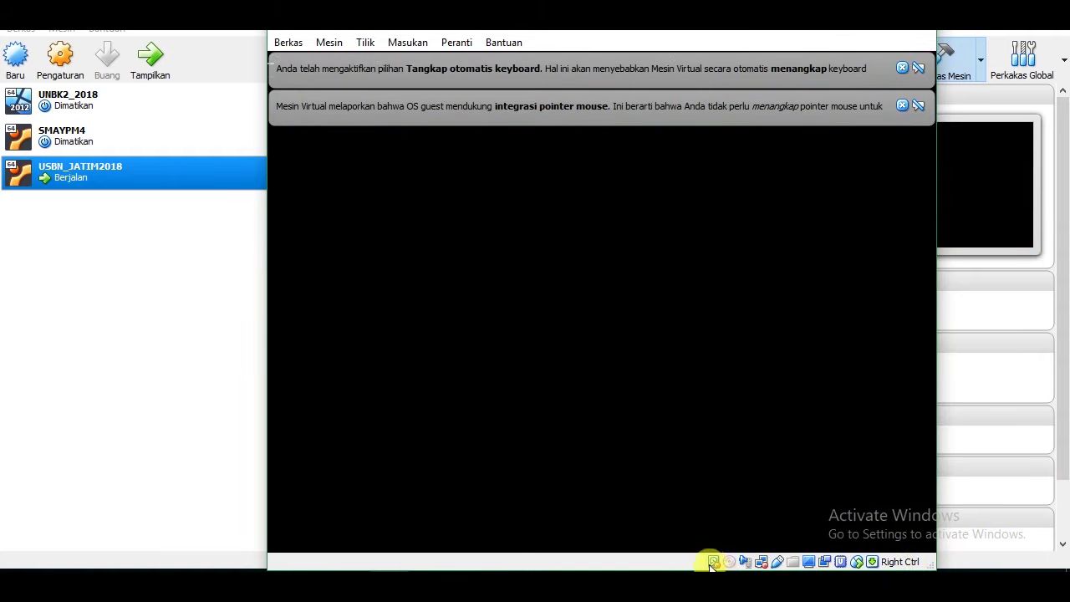
mouse_move(713, 564)
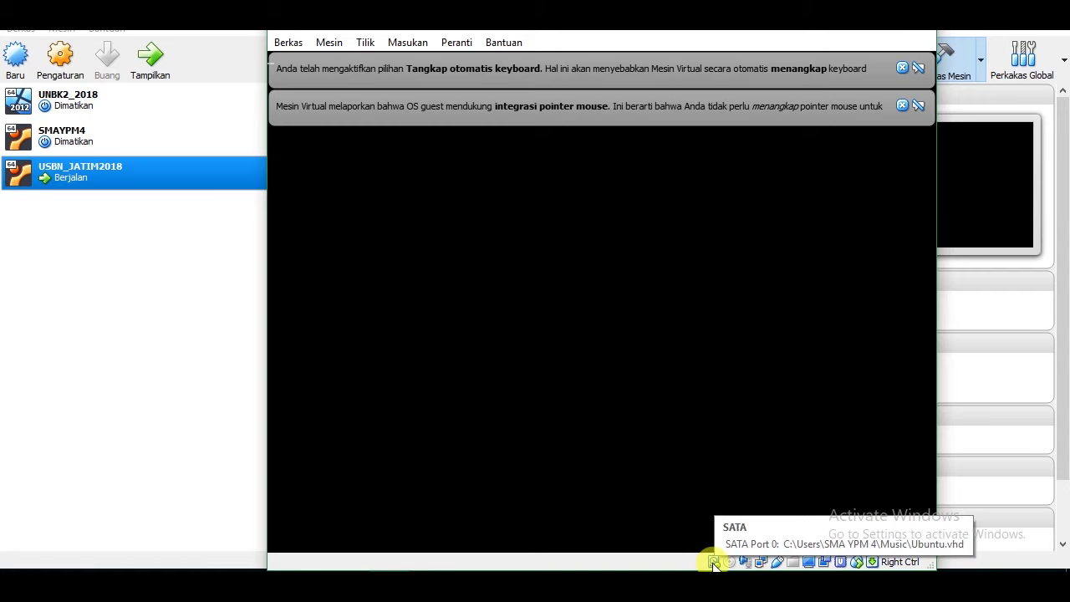
mouse_move(760, 566)
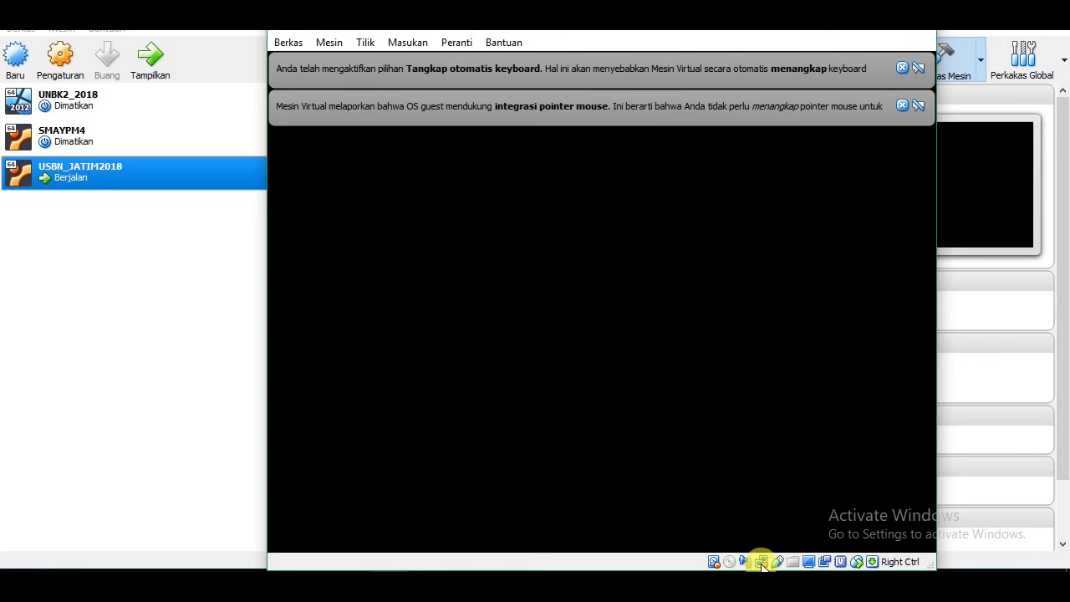
right_click(762, 565)
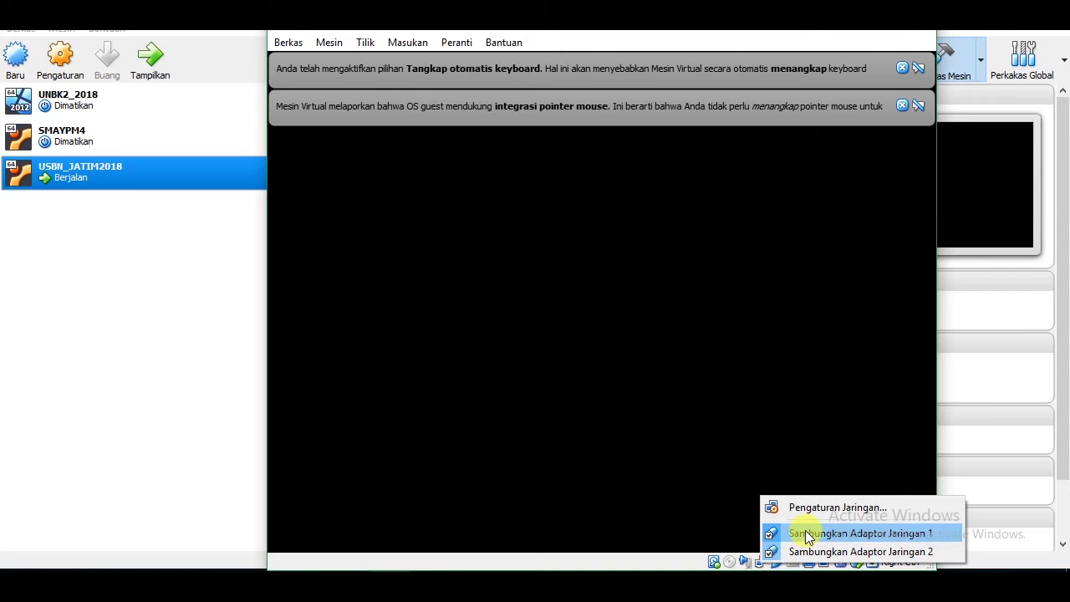
click(681, 562)
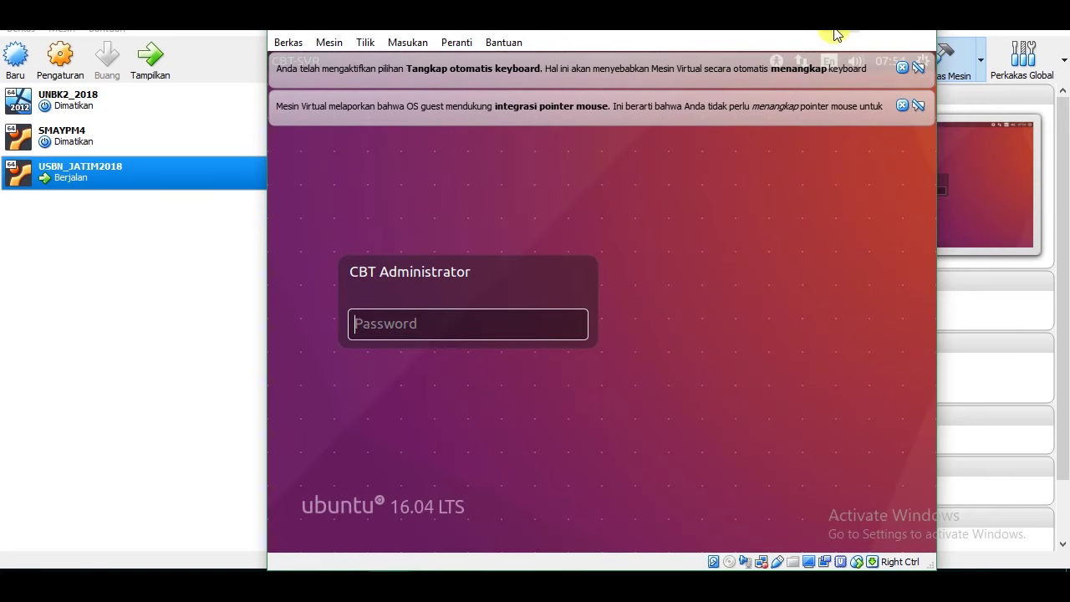
- Minimize the virtual machine and VirtualBox windows, switch to Chrome and open 192.168.0.200/sync
click(849, 32)
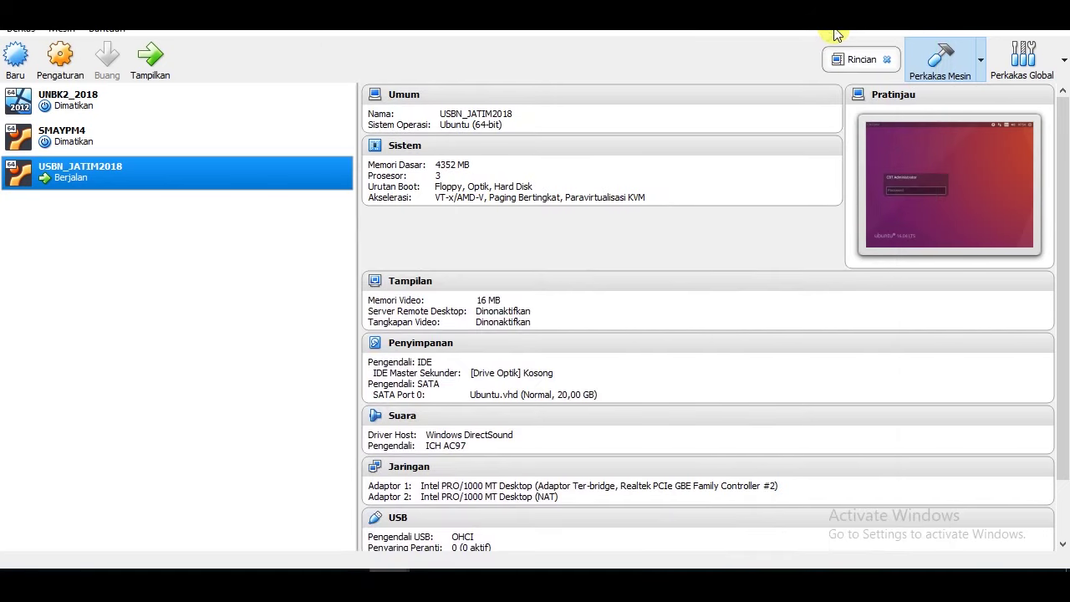
click(954, 27)
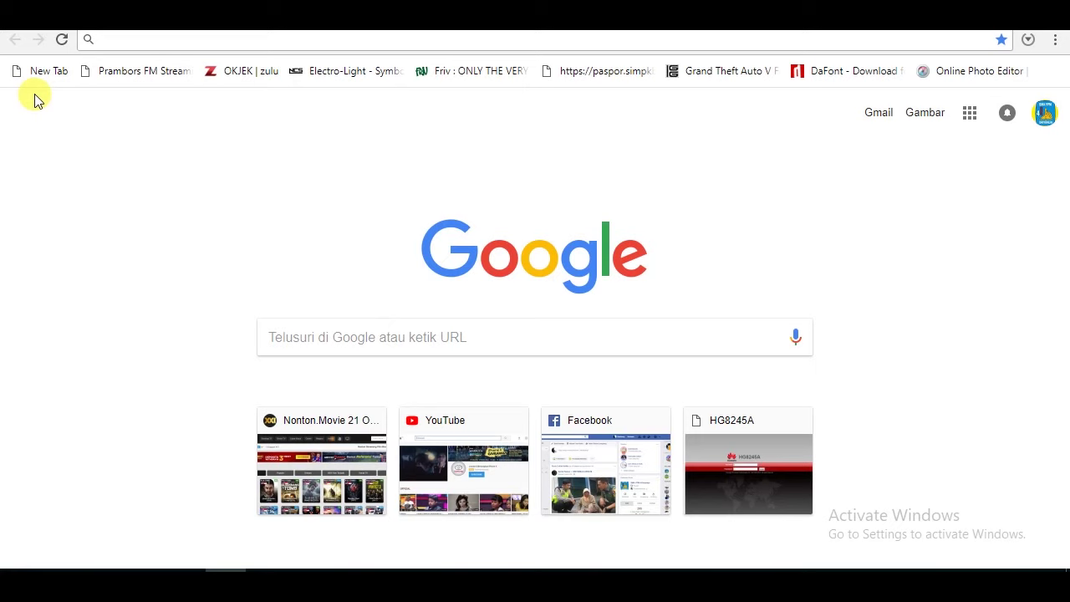
text(192.)
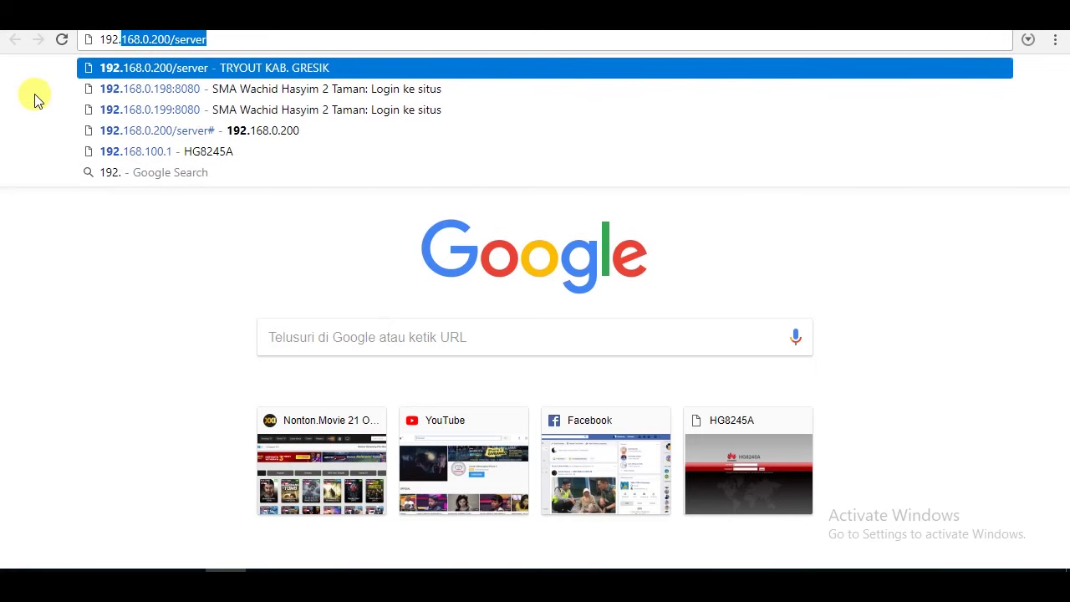
text(168.0)
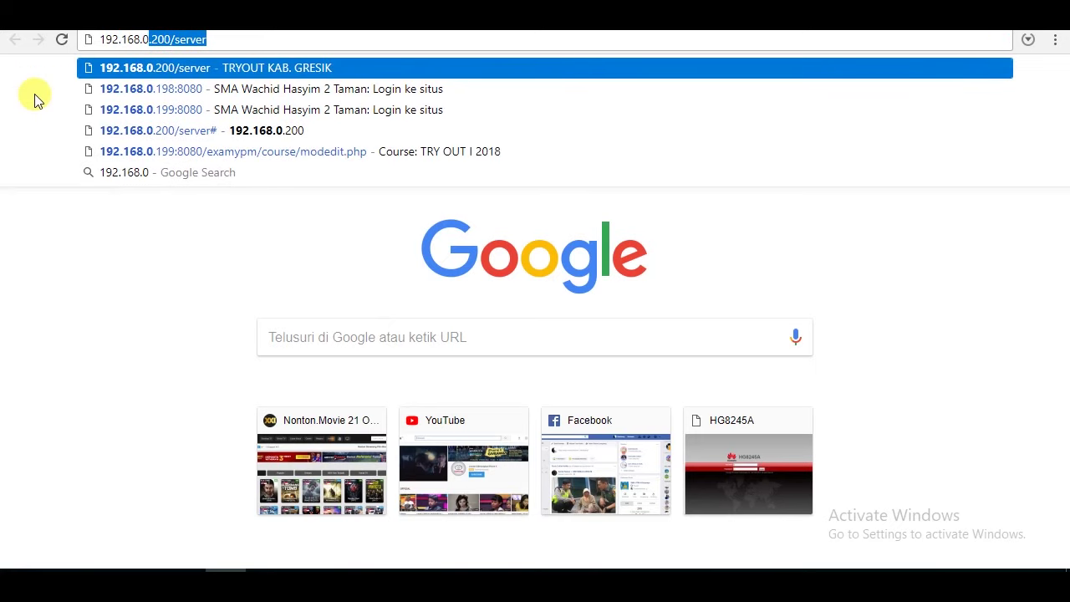
text(.)
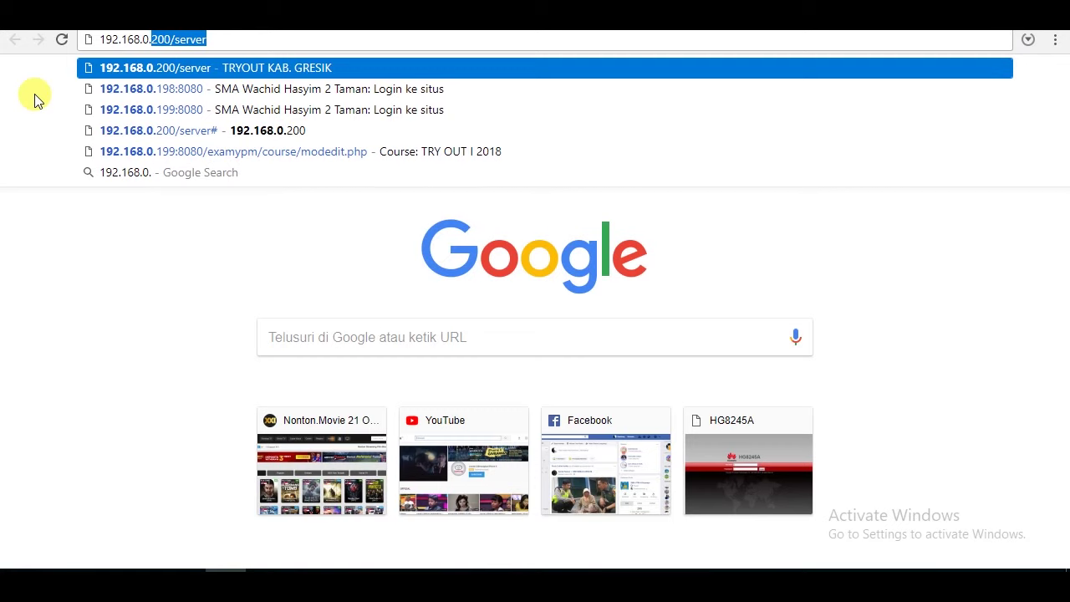
text(200)
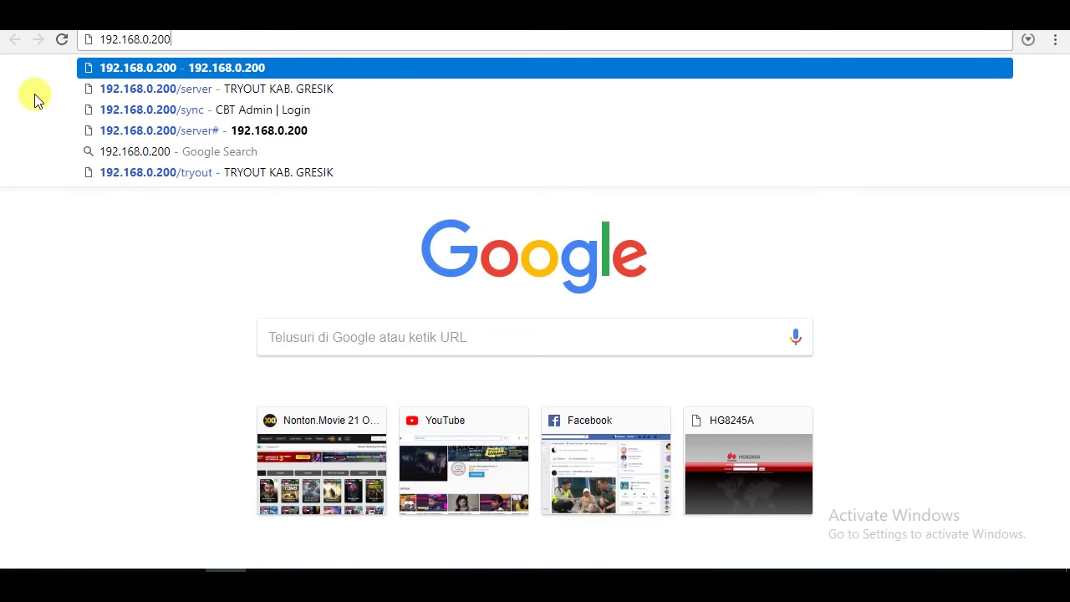
text(/ser)
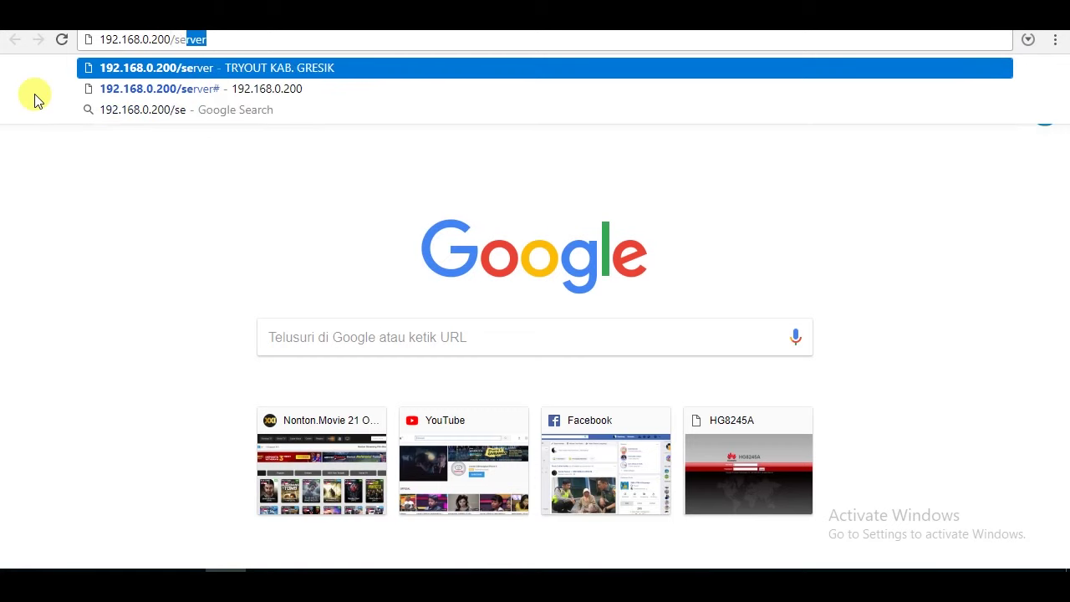
key(BackSpace)
key(BackSpace)
key(BackSpace)
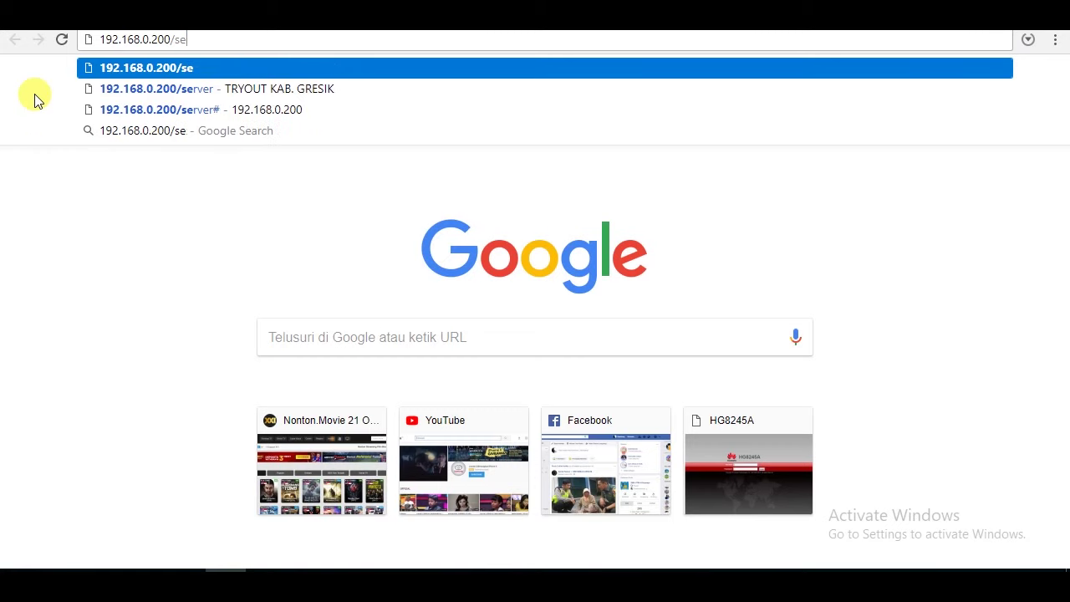
text(ync)
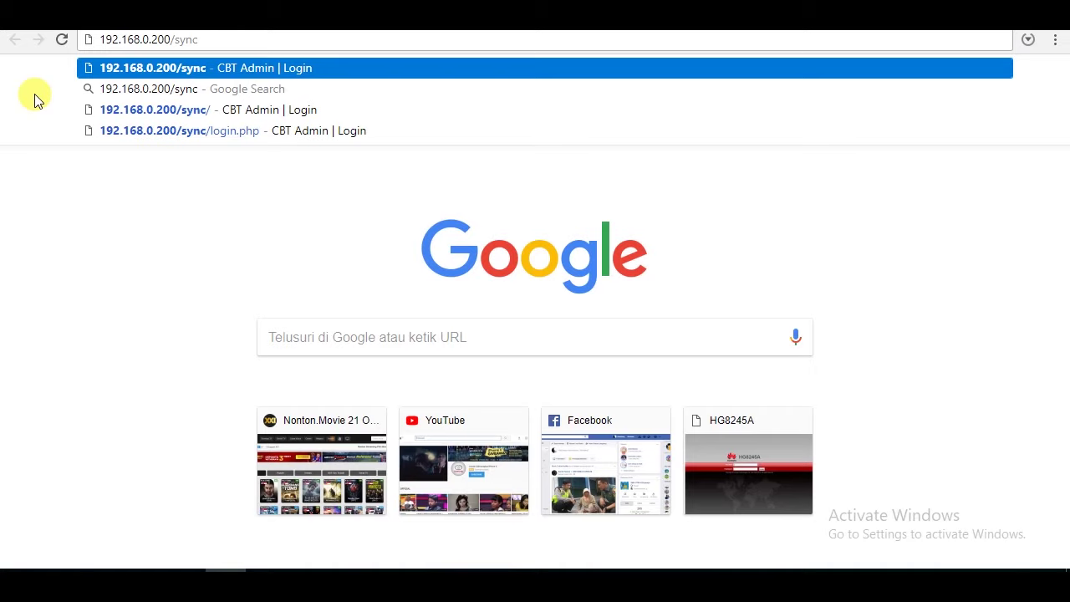
key(Return)
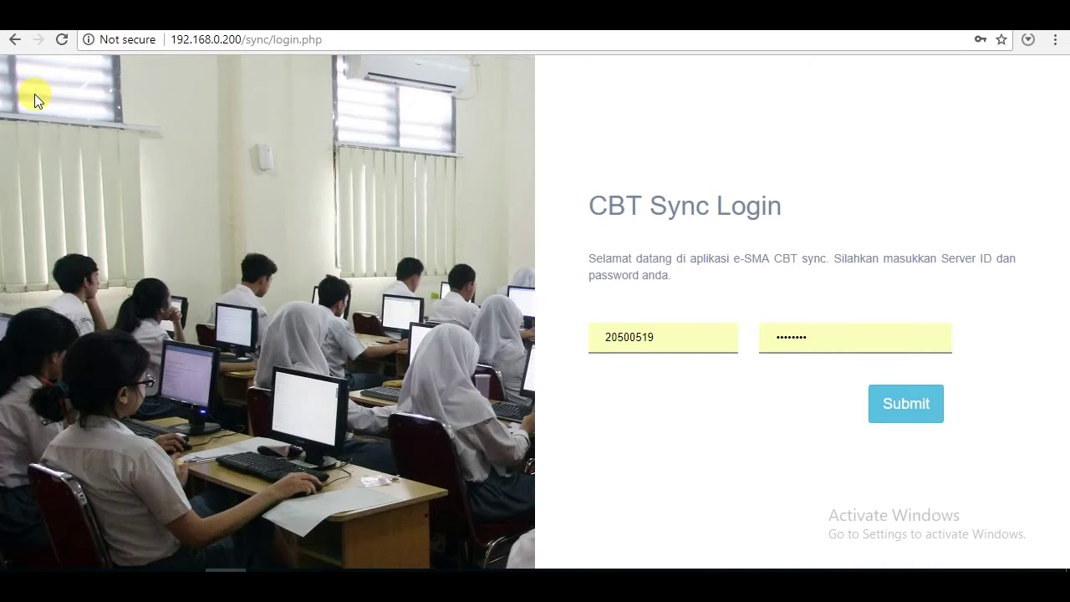
- Clear the prefilled Server ID and password on the CBT Sync login form
drag(656, 338, 573, 342)
key(BackSpace)
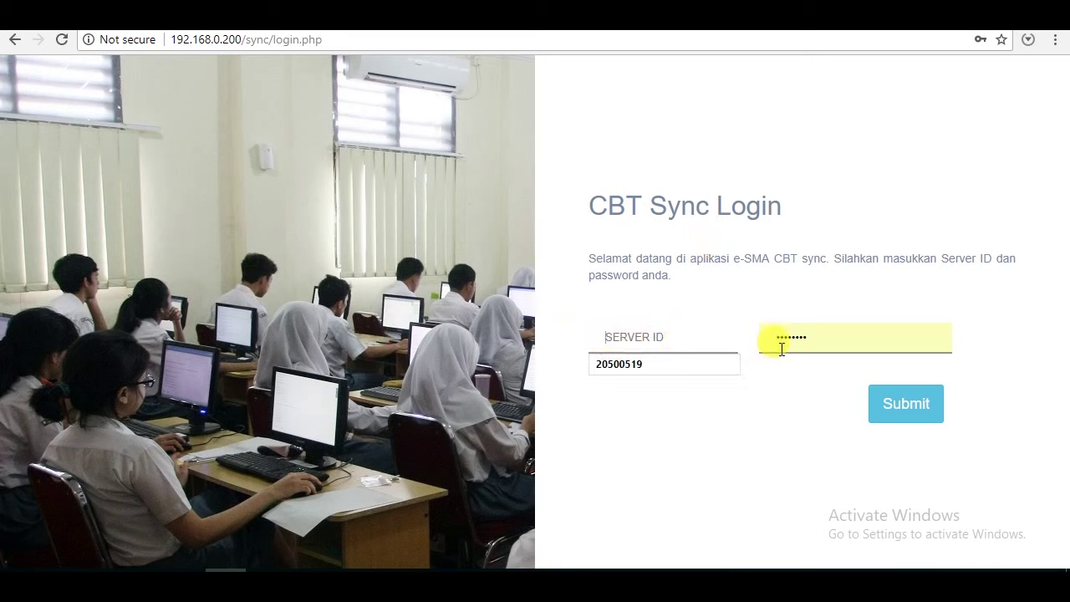
double_click(844, 338)
key(BackSpace)
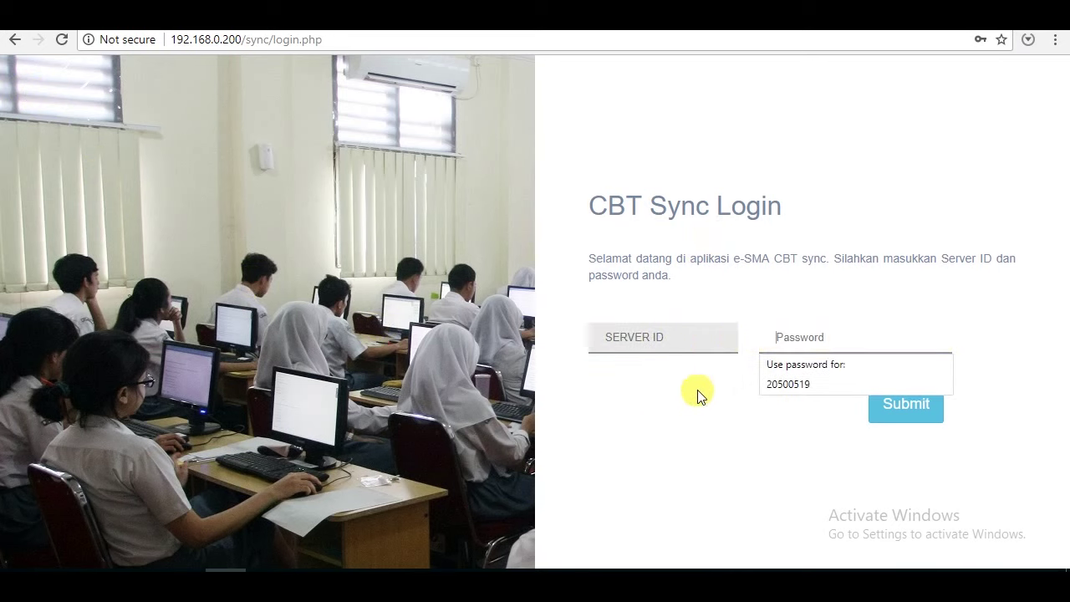
click(653, 397)
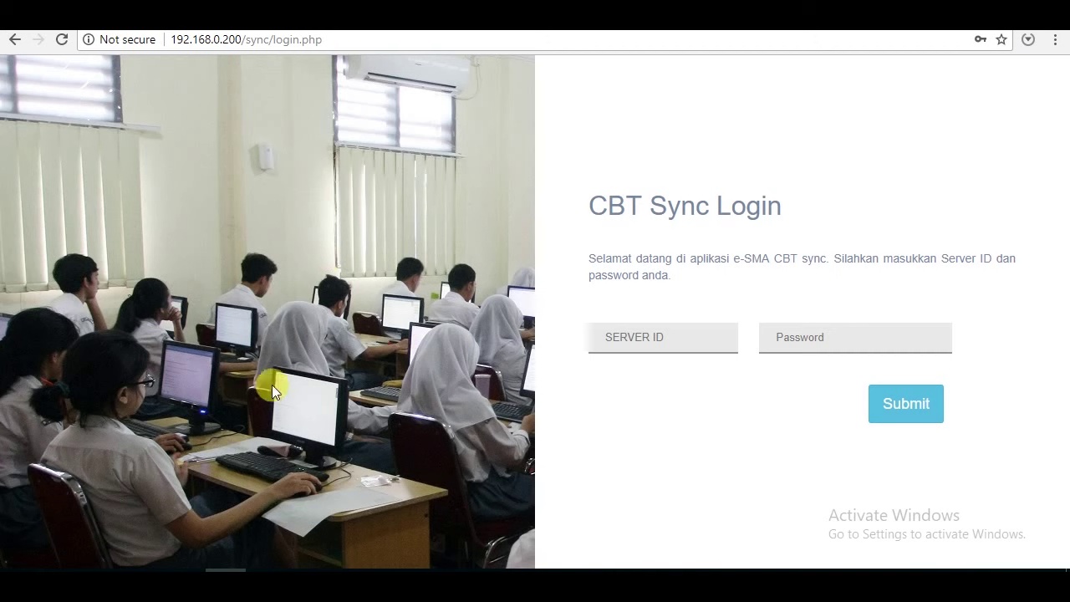
- Begin the Server ID with the prefix U10-, trying the placeholder XXX after it and removing that placeholder
click(616, 337)
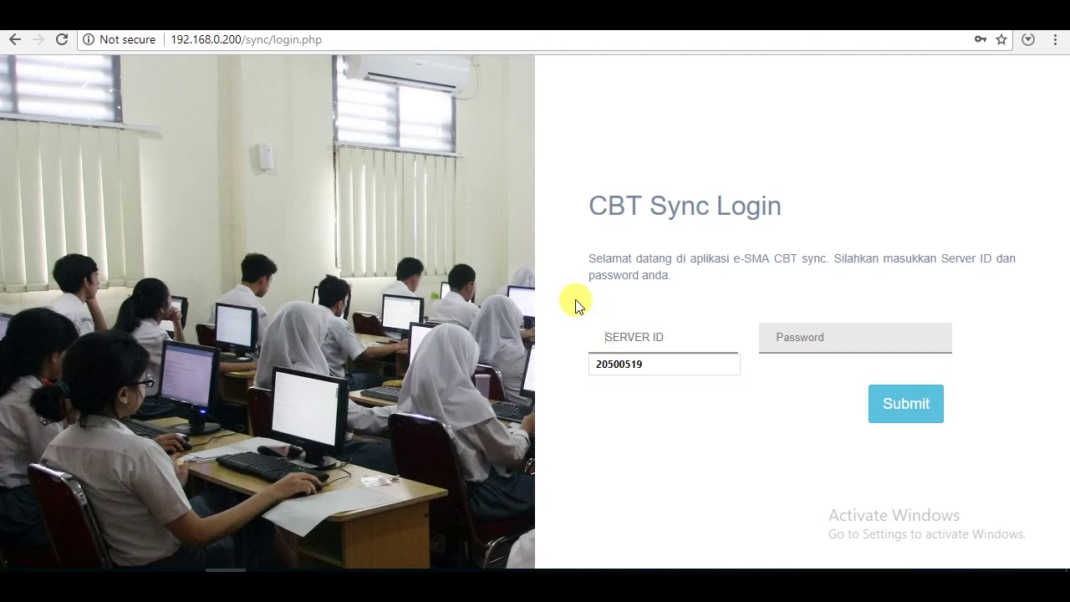
text(U)
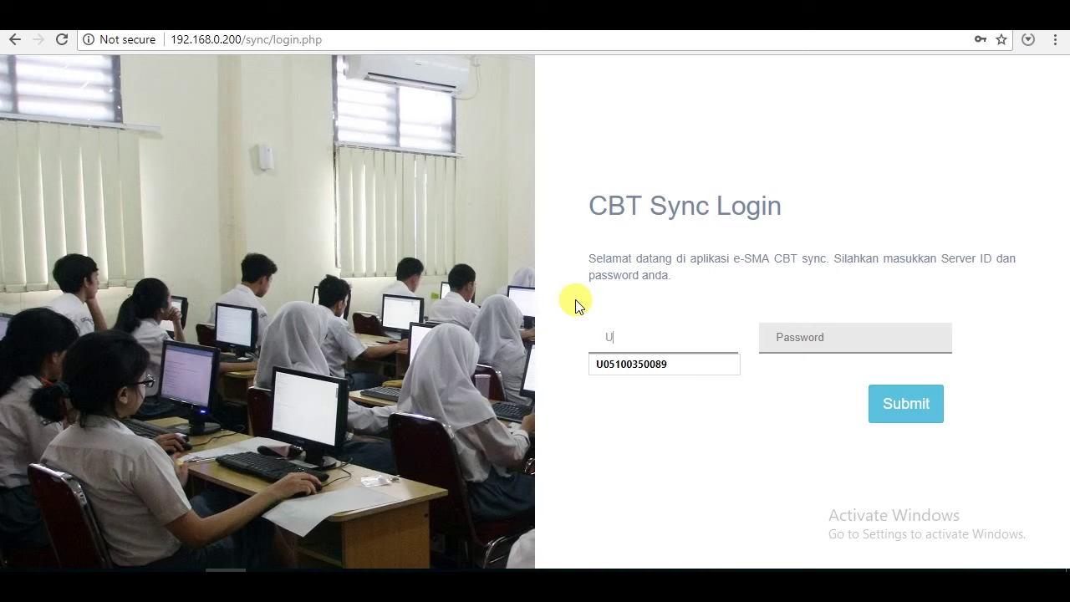
text(10-)
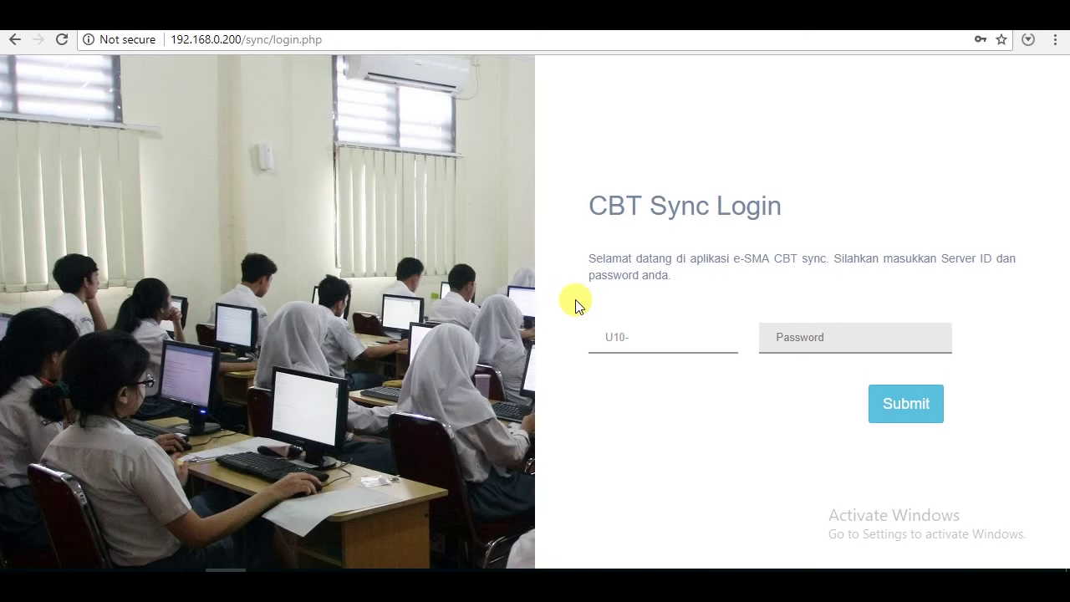
text(XXX)
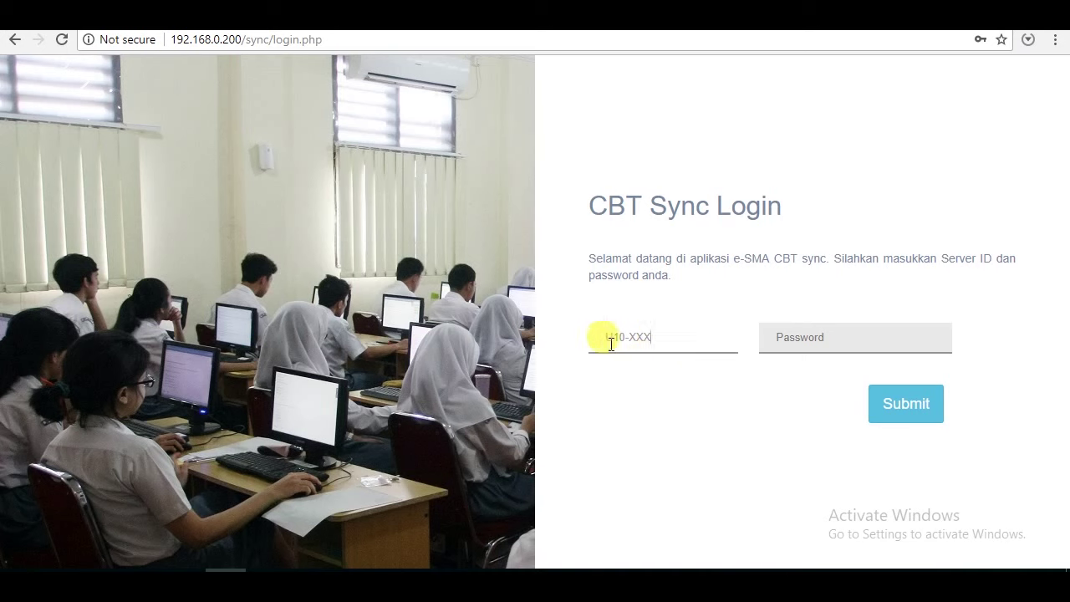
key(BackSpace)
key(BackSpace)
key(BackSpace)
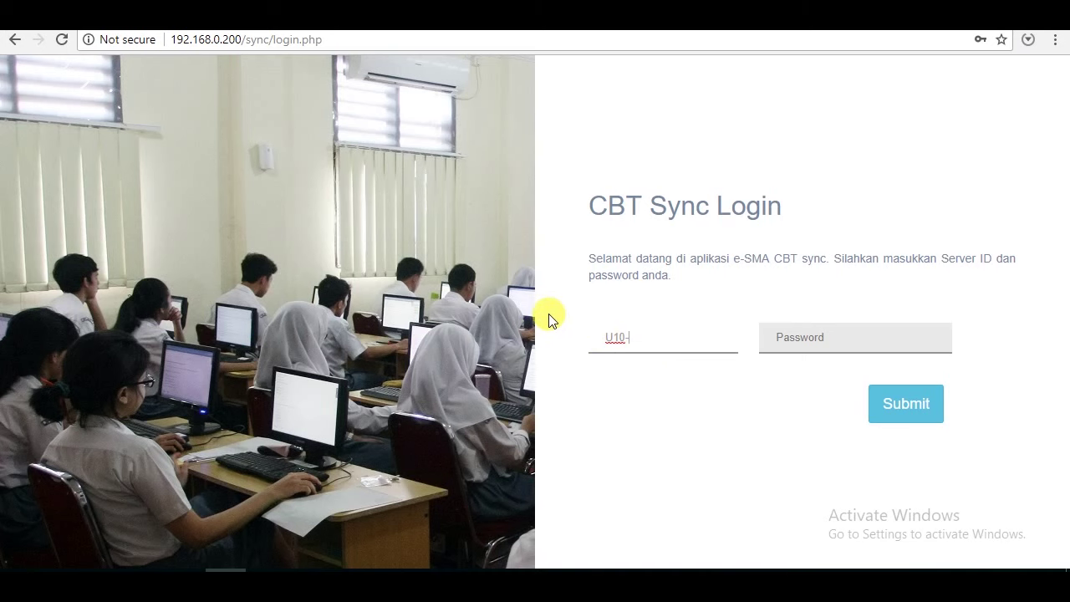